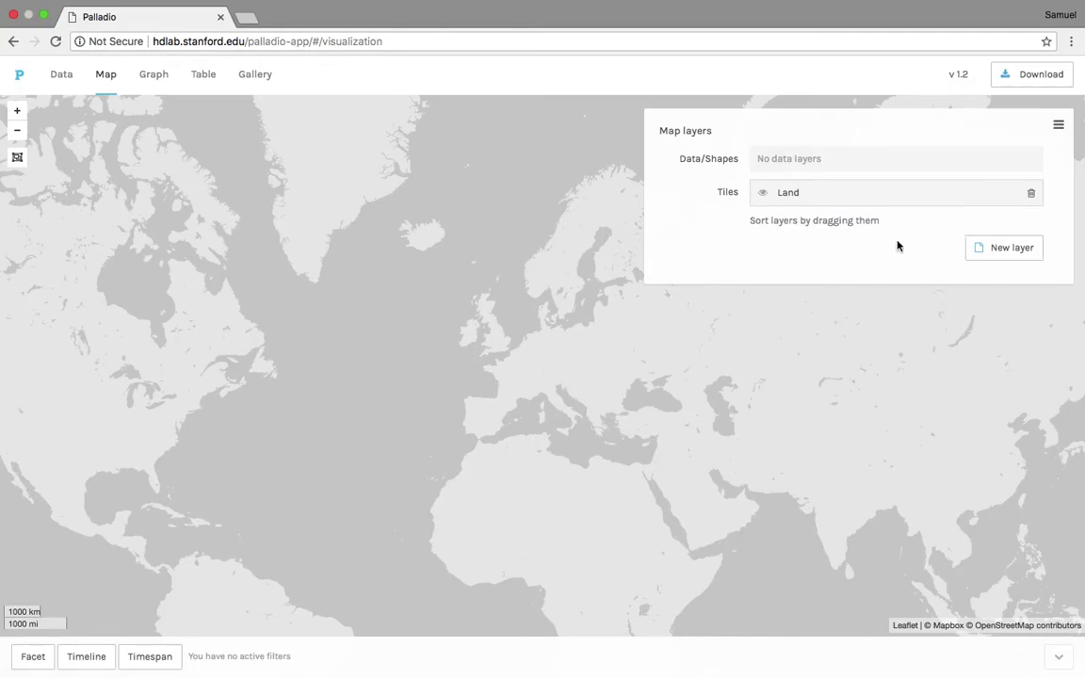
# - Create a new map layer and name it 'Correspondence'
pyautogui.click(997, 245)
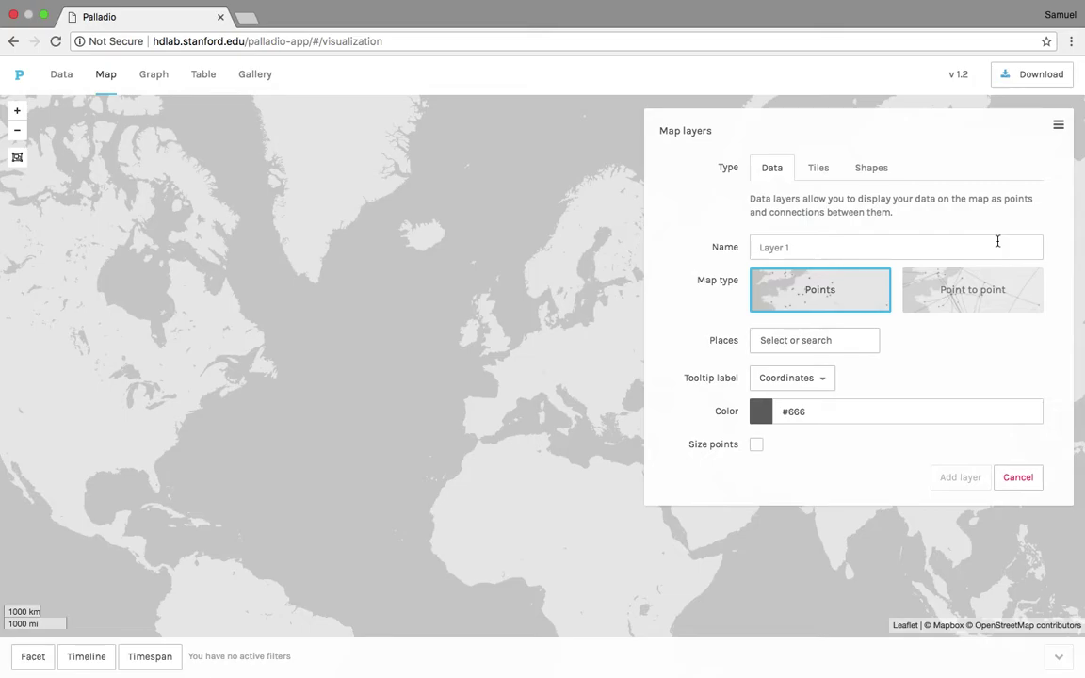
pyautogui.click(864, 245)
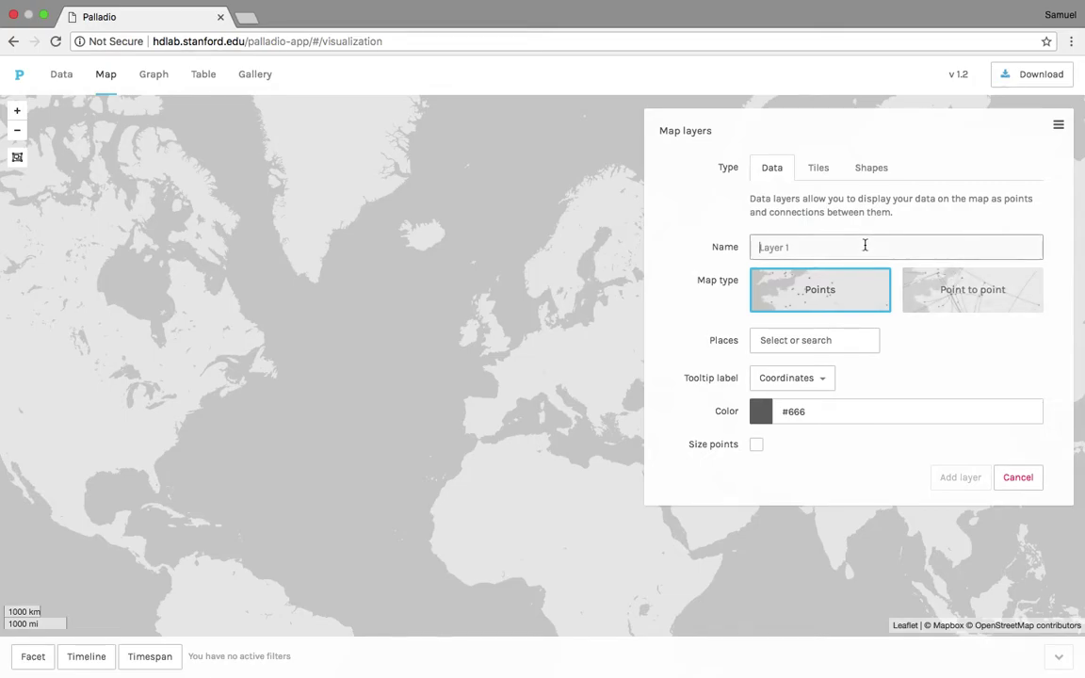
pyautogui.write('Correspondence')
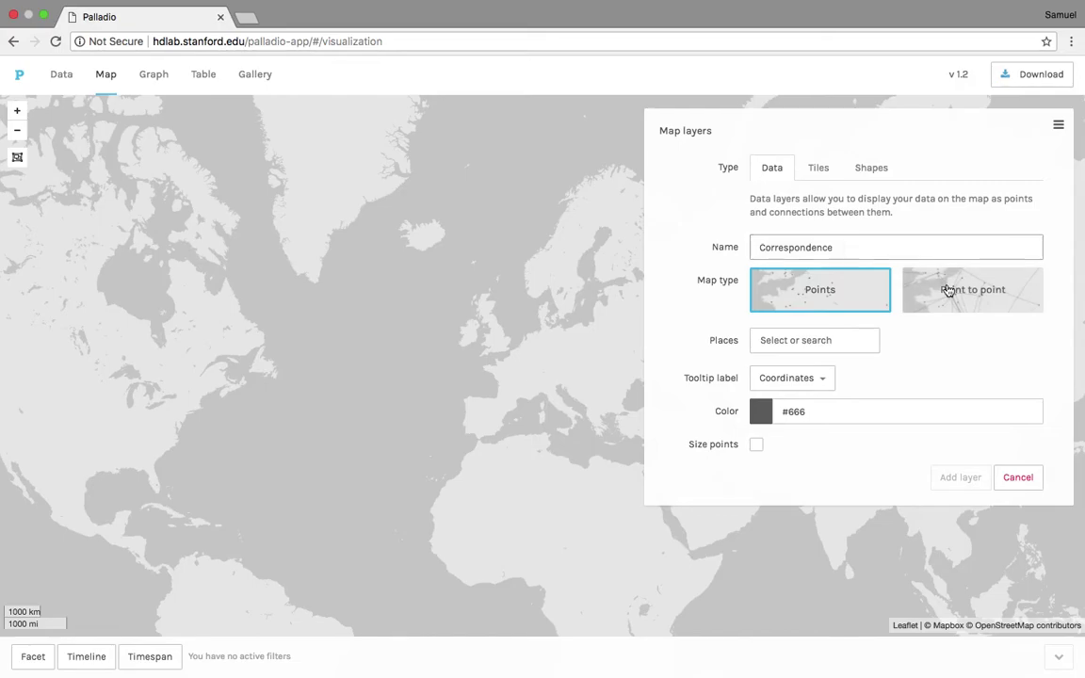
# - Make the layer Point to point from Source Location to Destination Location, then pick its tooltip label
pyautogui.click(947, 290)
pyautogui.click(832, 349)
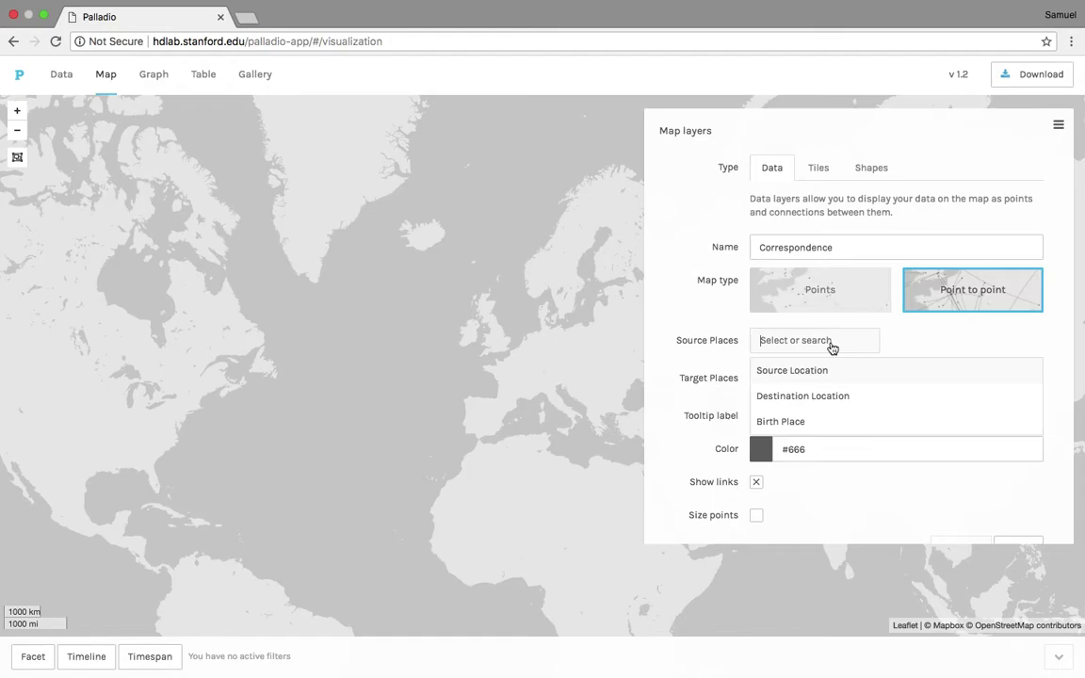
pyautogui.click(811, 373)
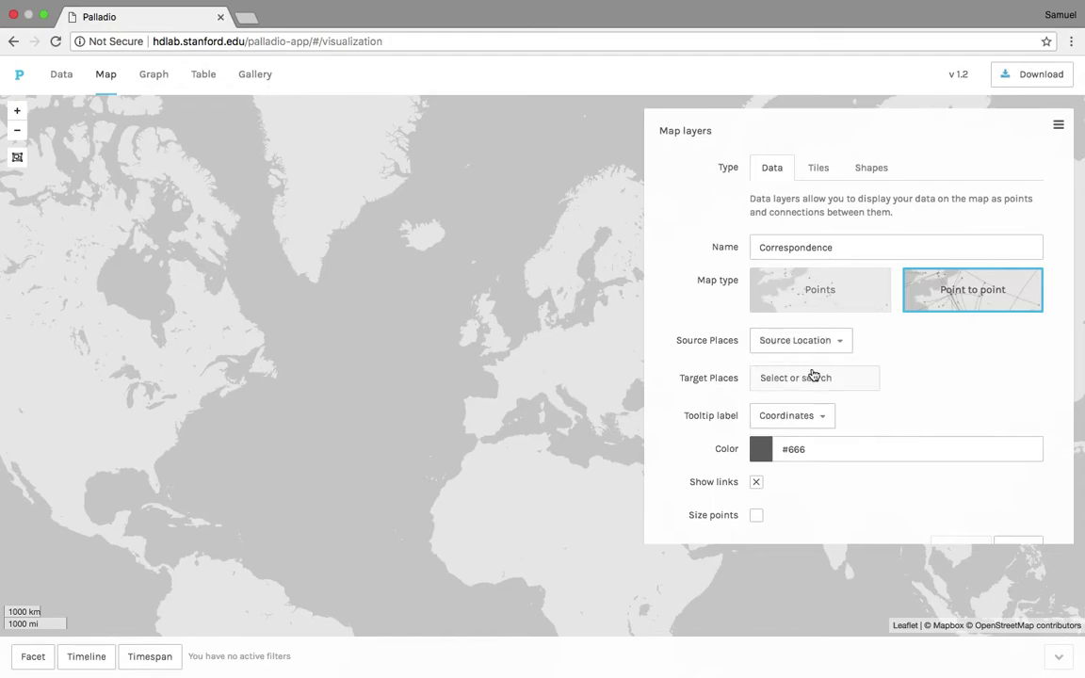
pyautogui.click(840, 381)
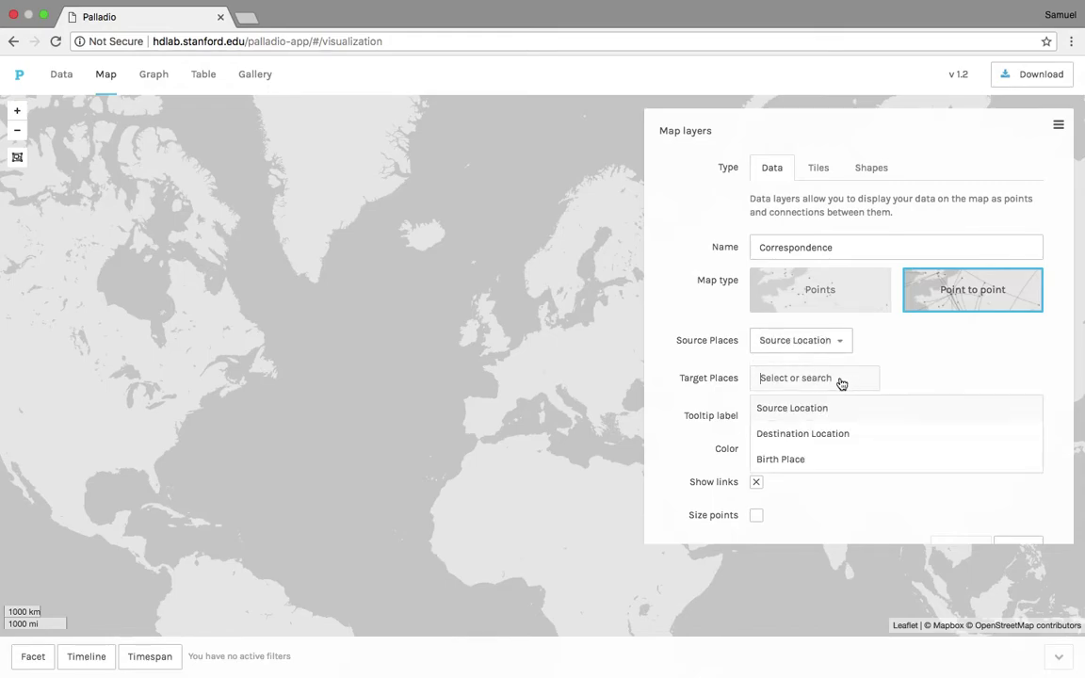
pyautogui.click(823, 434)
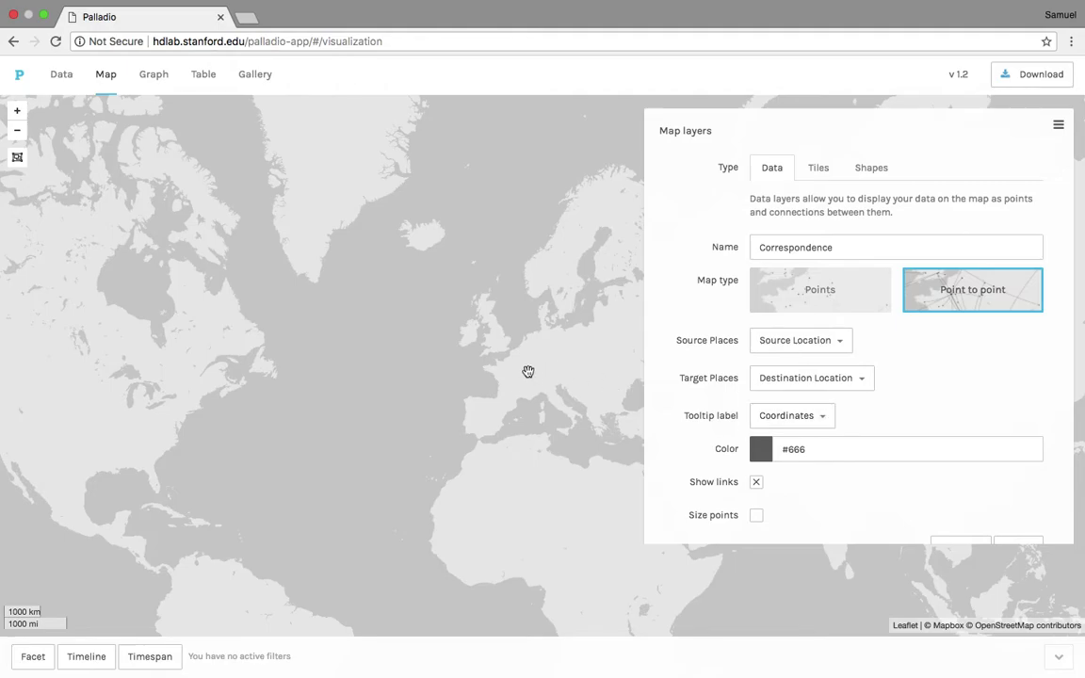
pyautogui.click(778, 419)
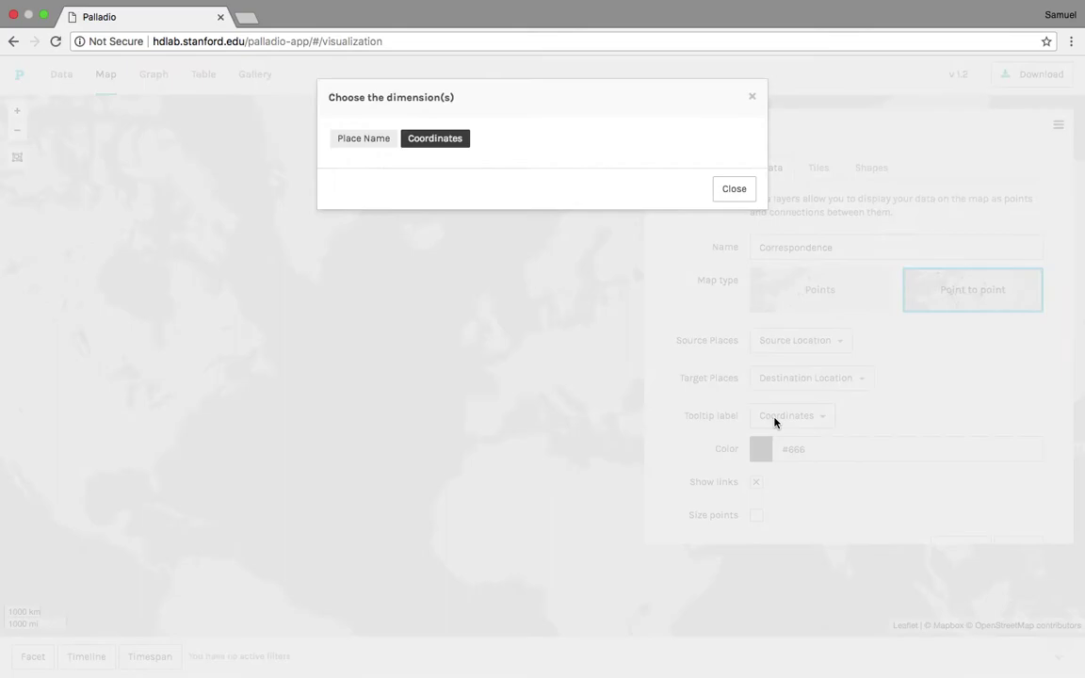
# - Use Place Name as the tooltip label and size points by Number of Letters
pyautogui.click(352, 140)
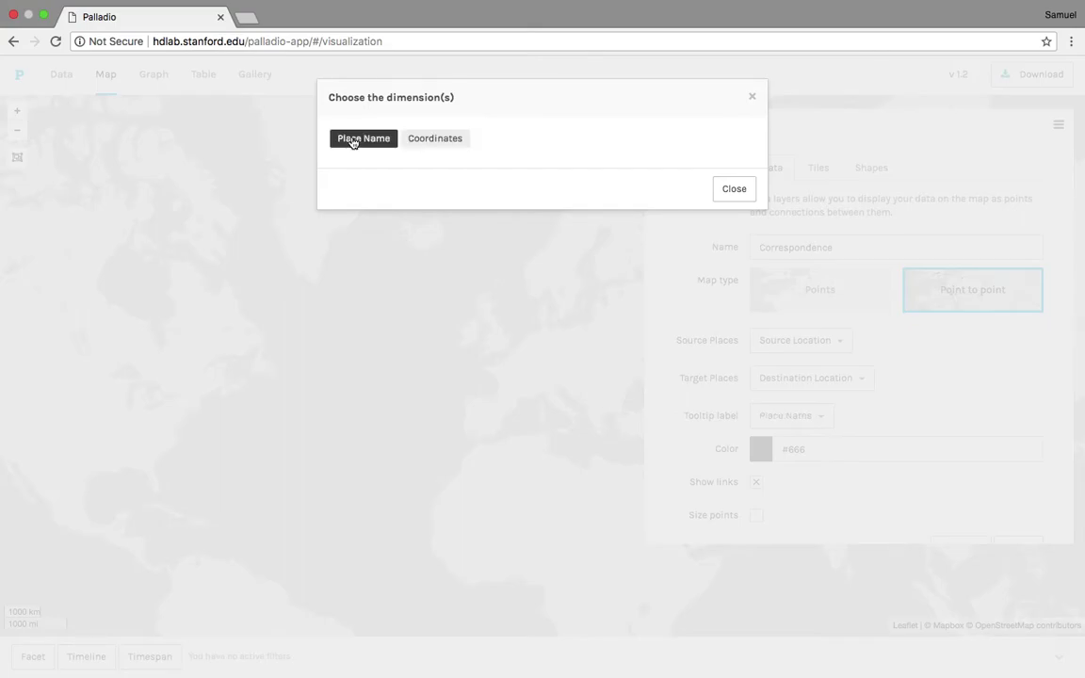
pyautogui.click(733, 191)
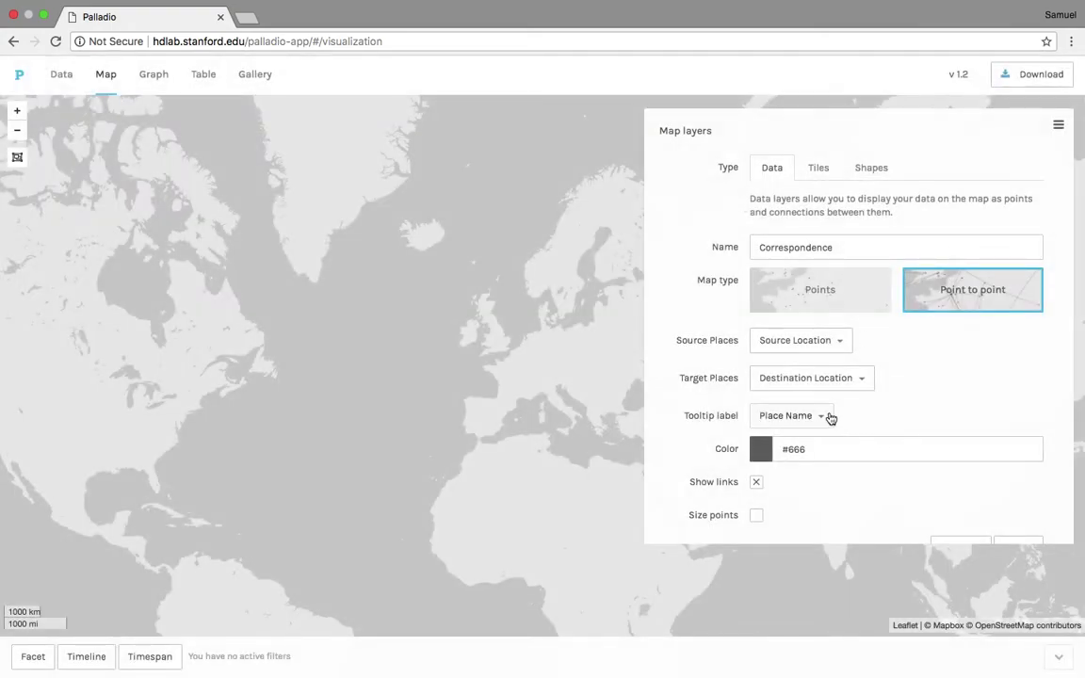
pyautogui.scroll(-1, 860, 437)
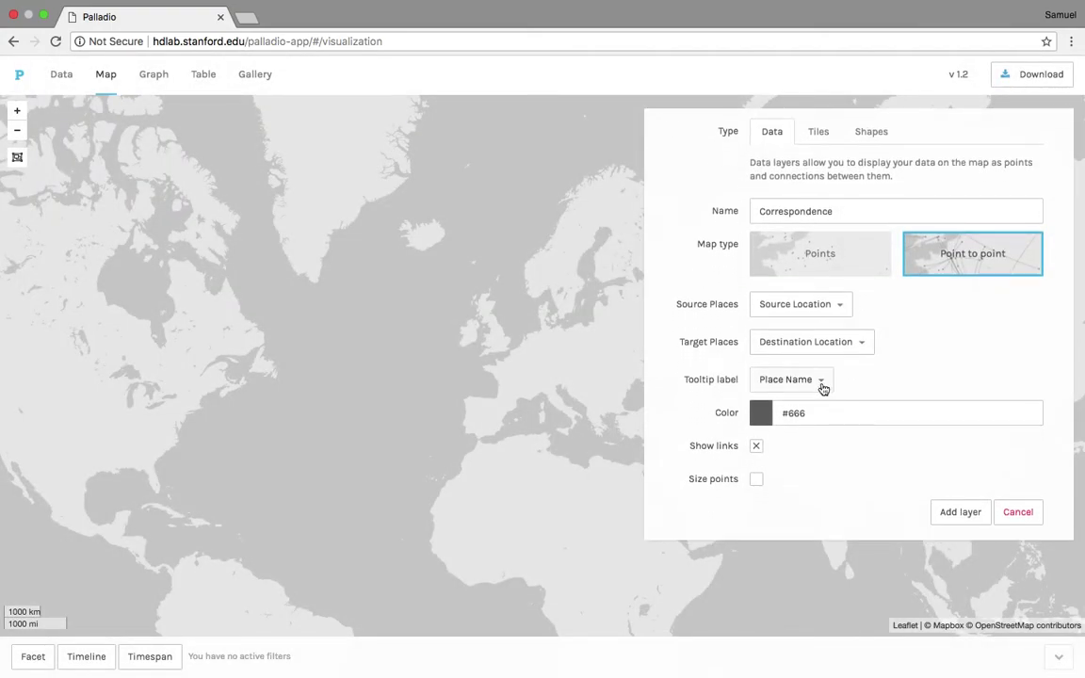
pyautogui.scroll(-1, 816, 443)
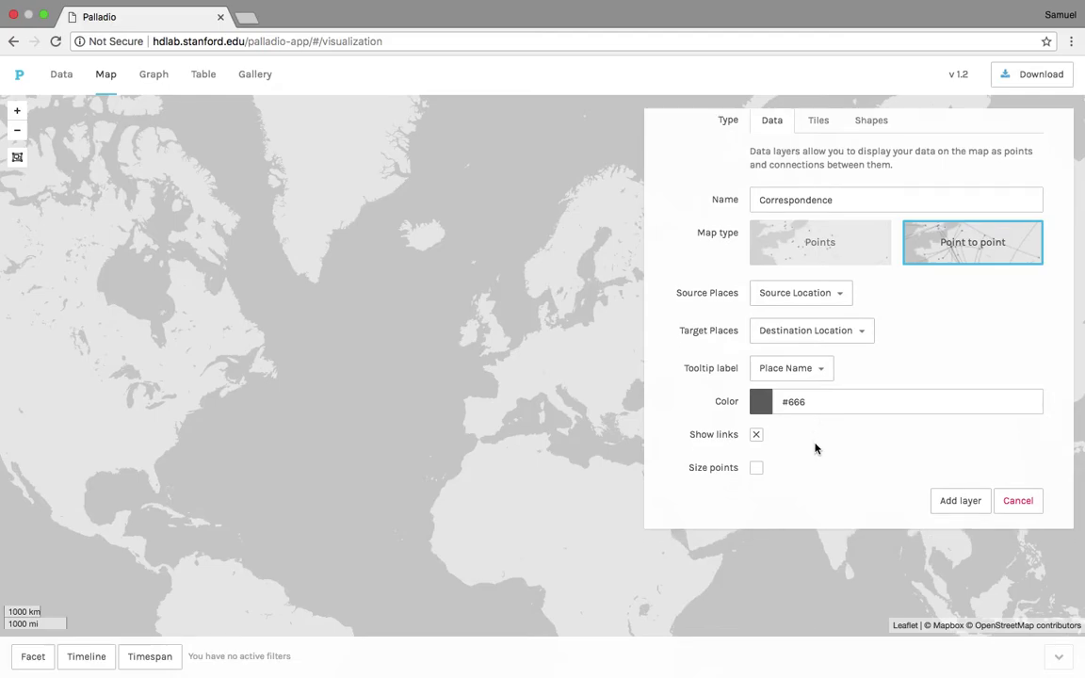
pyautogui.click(758, 468)
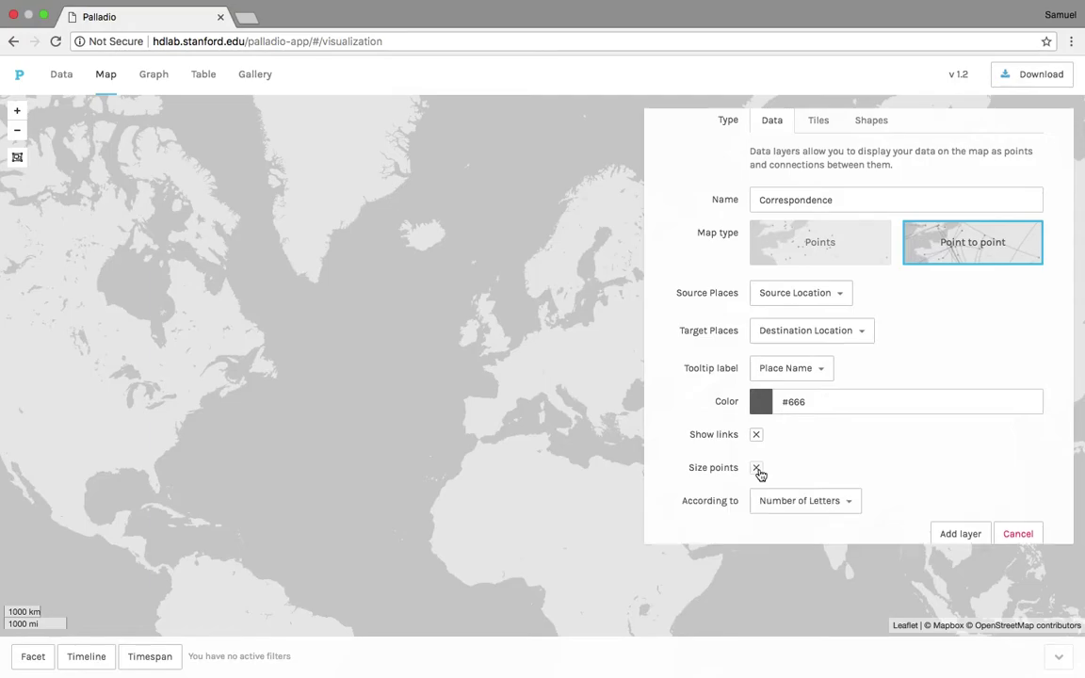
pyautogui.scroll(-1, 874, 471)
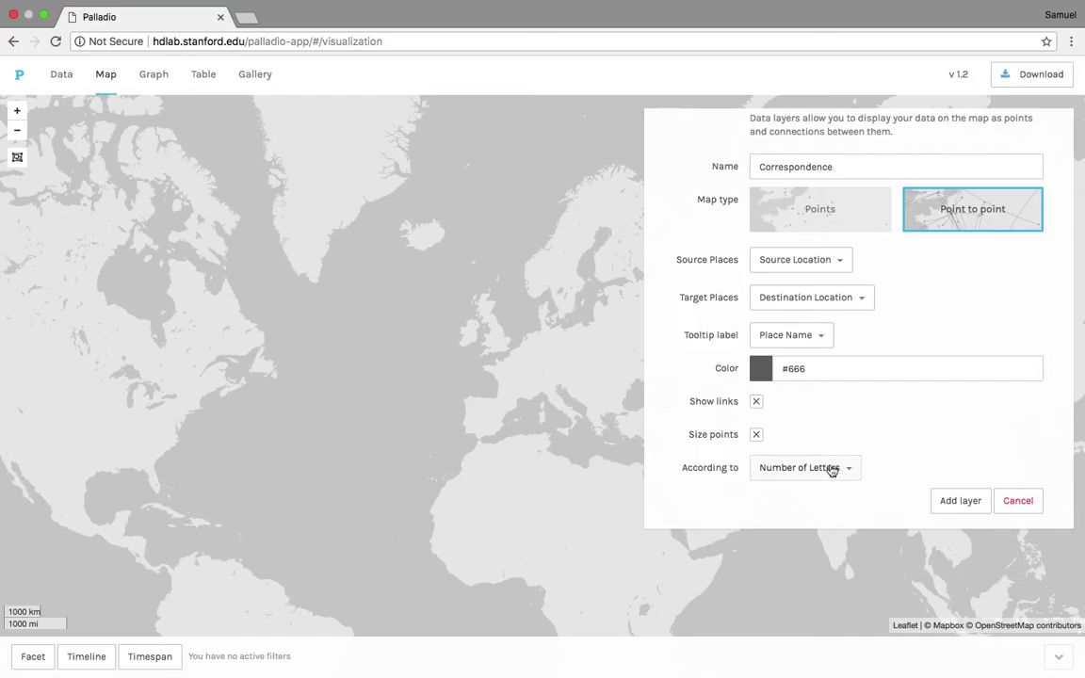
pyautogui.scroll(2, 959, 453)
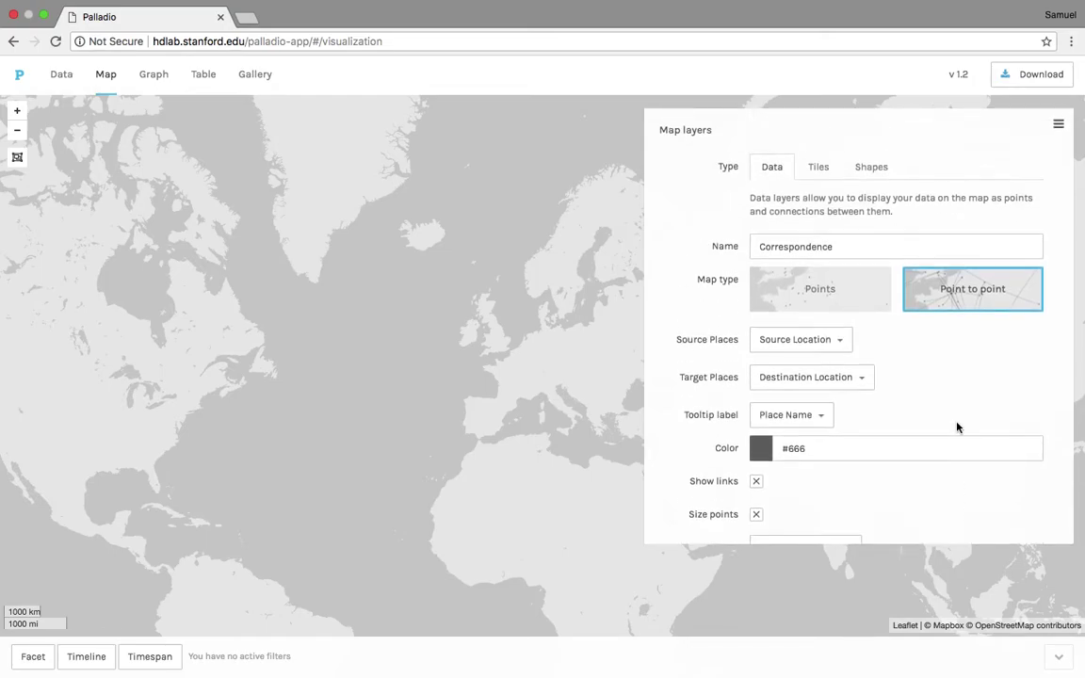
pyautogui.scroll(-2, 983, 366)
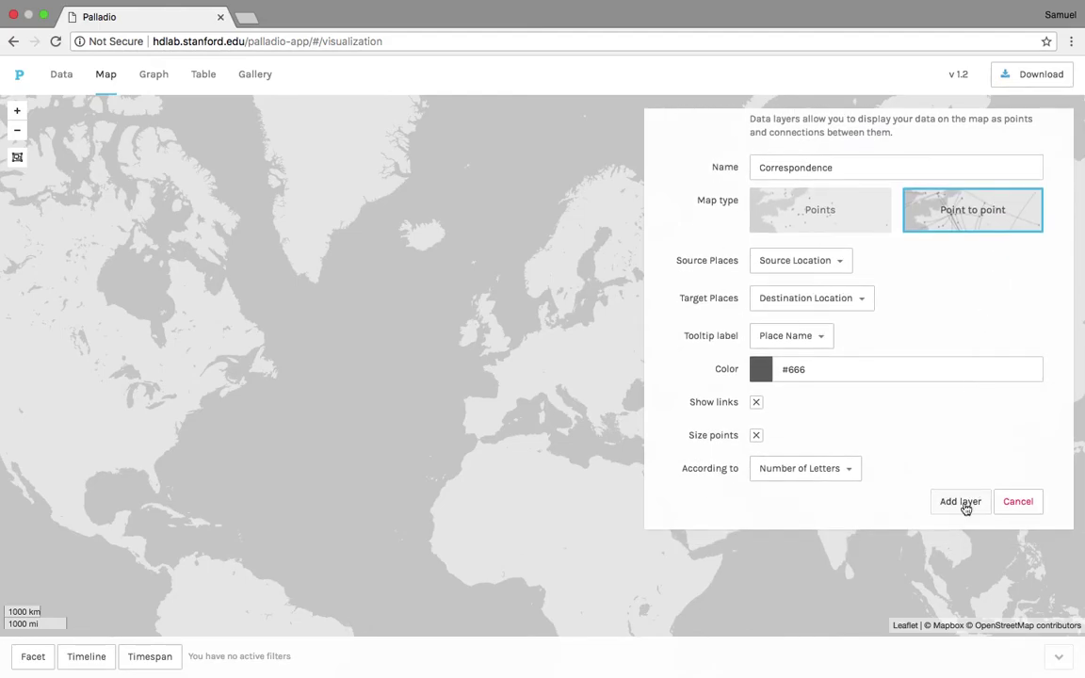
# - Add the Correspondence layer to the map and toggle its visibility off and back on
pyautogui.click(960, 502)
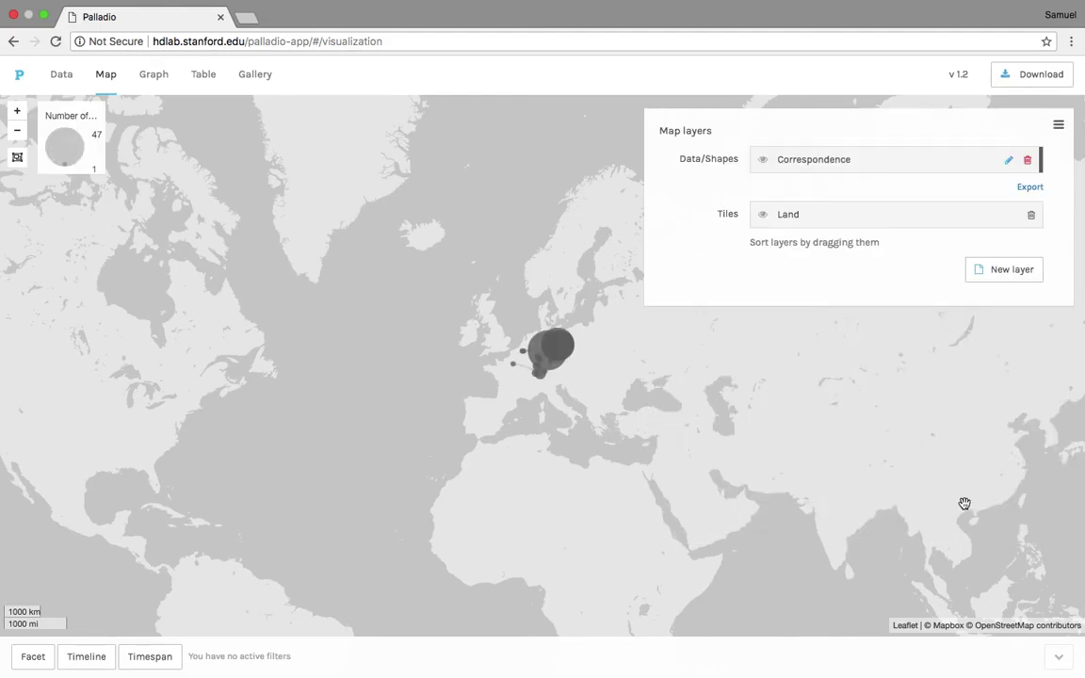
pyautogui.click(764, 159)
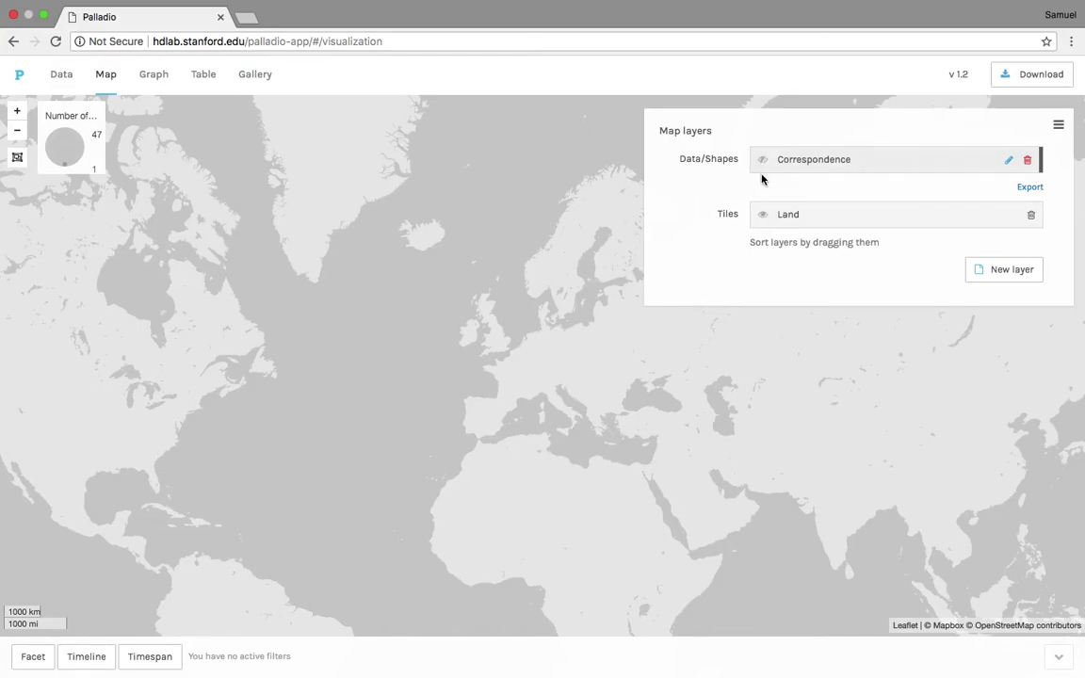
pyautogui.click(763, 160)
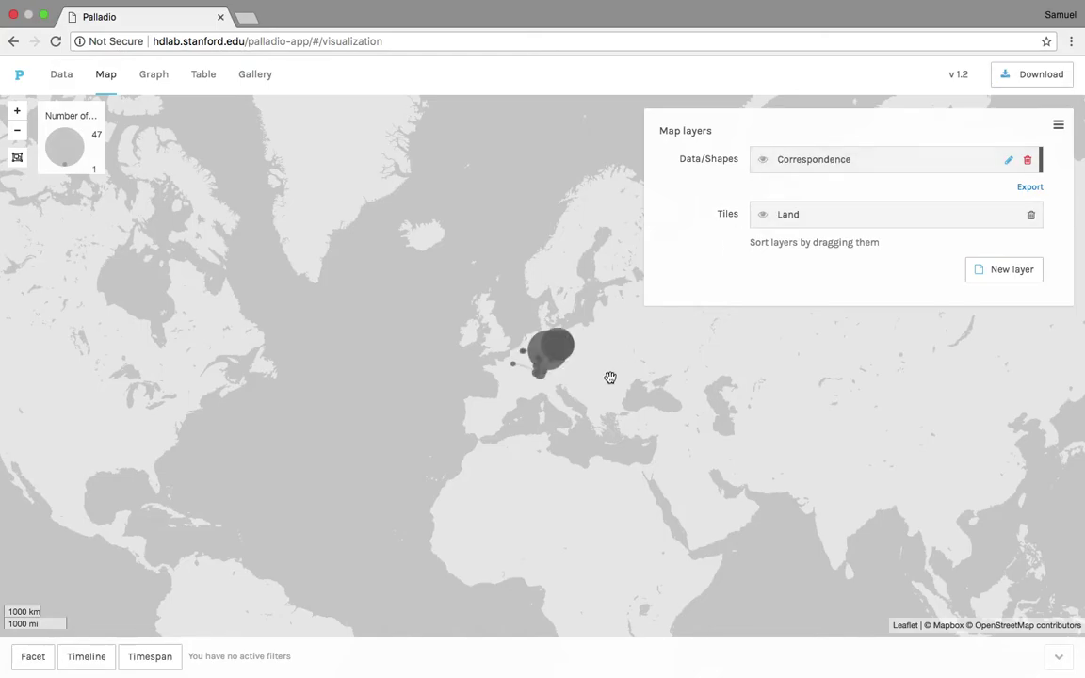
# - Zoom into the letter network over France and Germany and collapse the layers panel
pyautogui.scroll(5, 588, 390)
pyautogui.moveTo(448, 346); pyautogui.dragTo(669, 523)
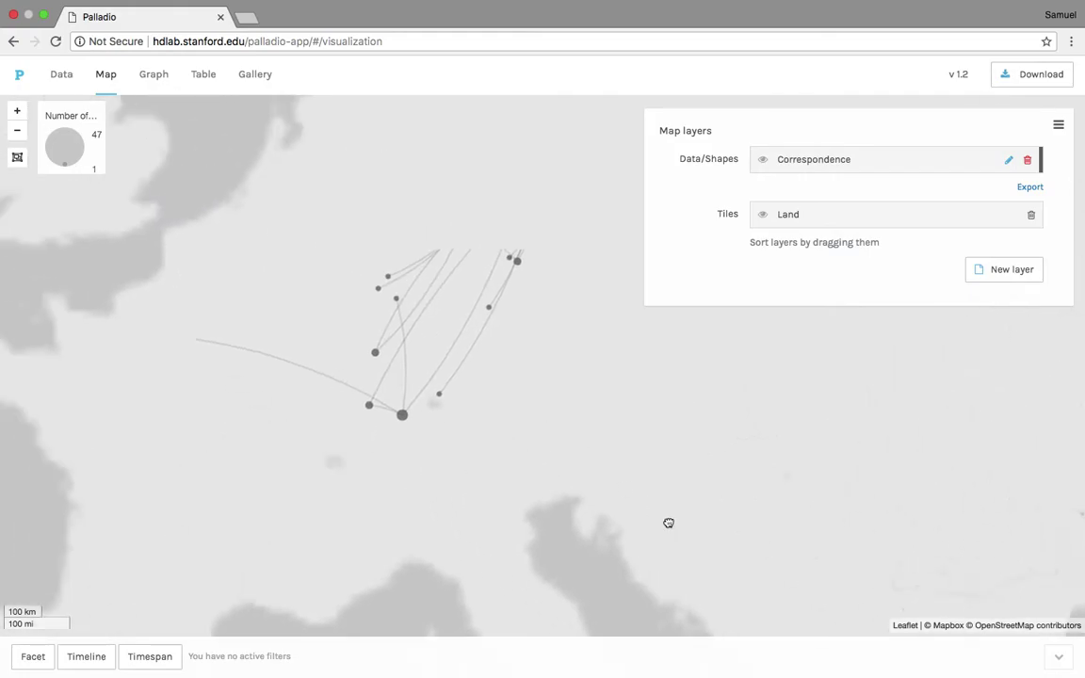
pyautogui.click(1058, 130)
pyautogui.moveTo(710, 341); pyautogui.dragTo(741, 369)
pyautogui.scroll(2, 685, 340)
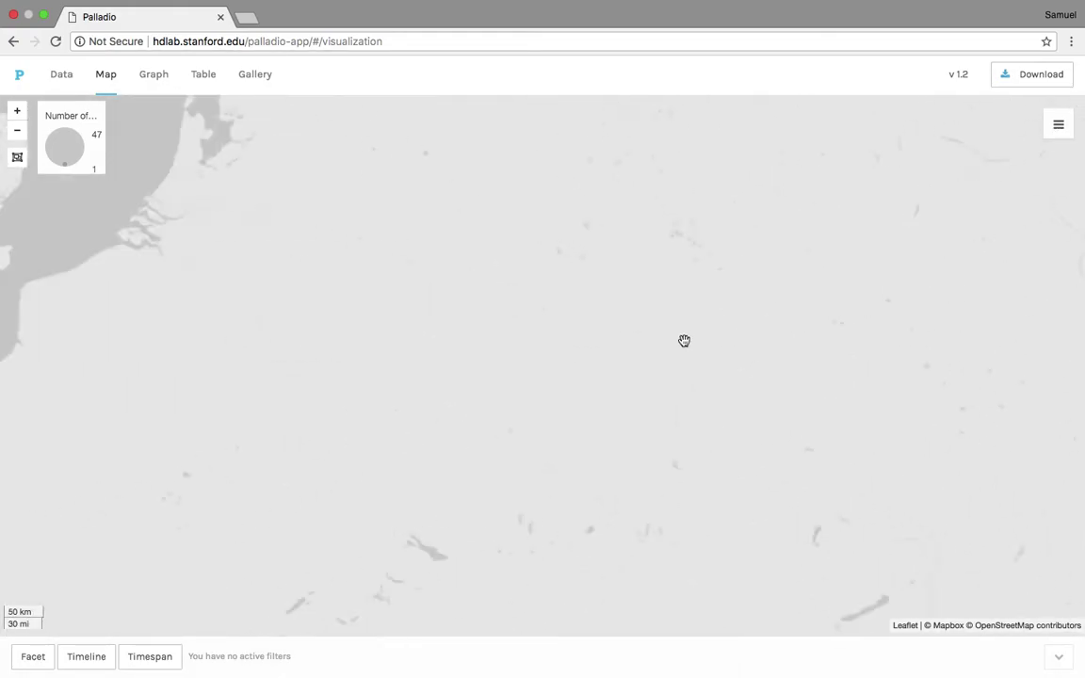
pyautogui.scroll(-1, 684, 340)
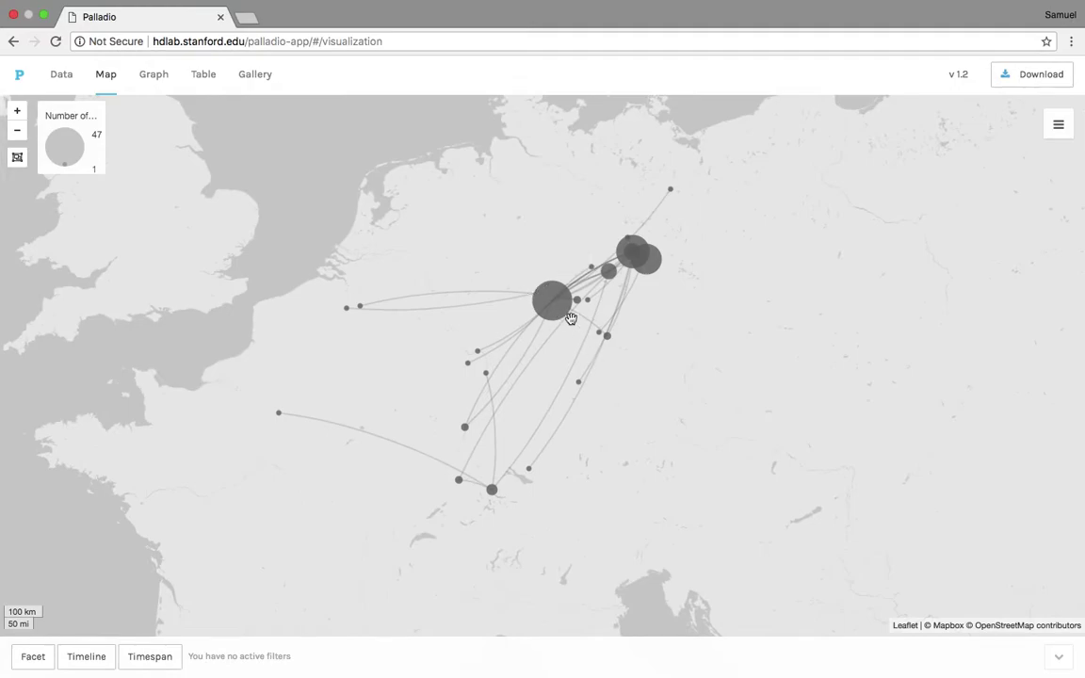
# - Pan and zoom the map to centre the letter network's hubs in central Germany
pyautogui.moveTo(554, 309)
pyautogui.moveTo(469, 432)
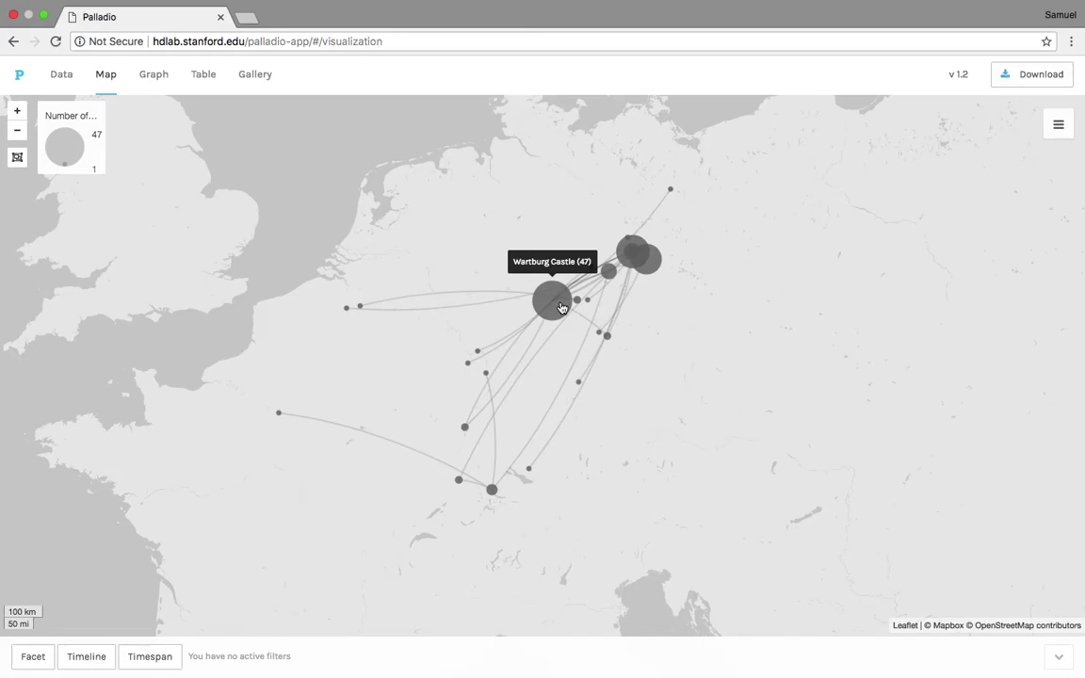
pyautogui.moveTo(350, 315)
pyautogui.scroll(1, 647, 260)
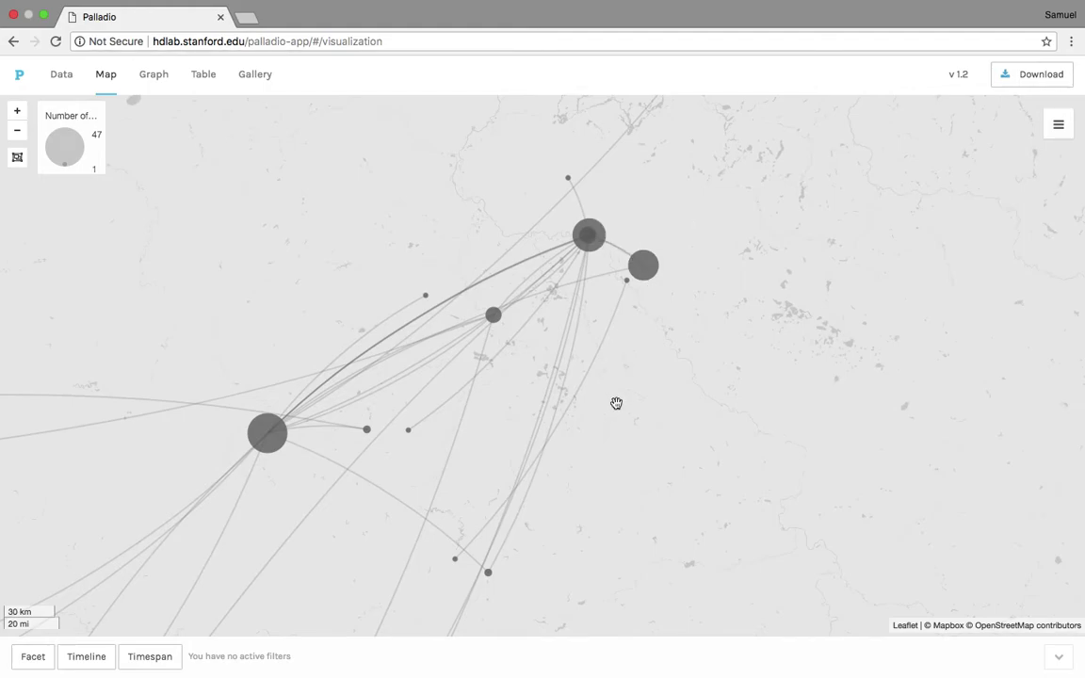
pyautogui.moveTo(616, 403); pyautogui.dragTo(911, 177)
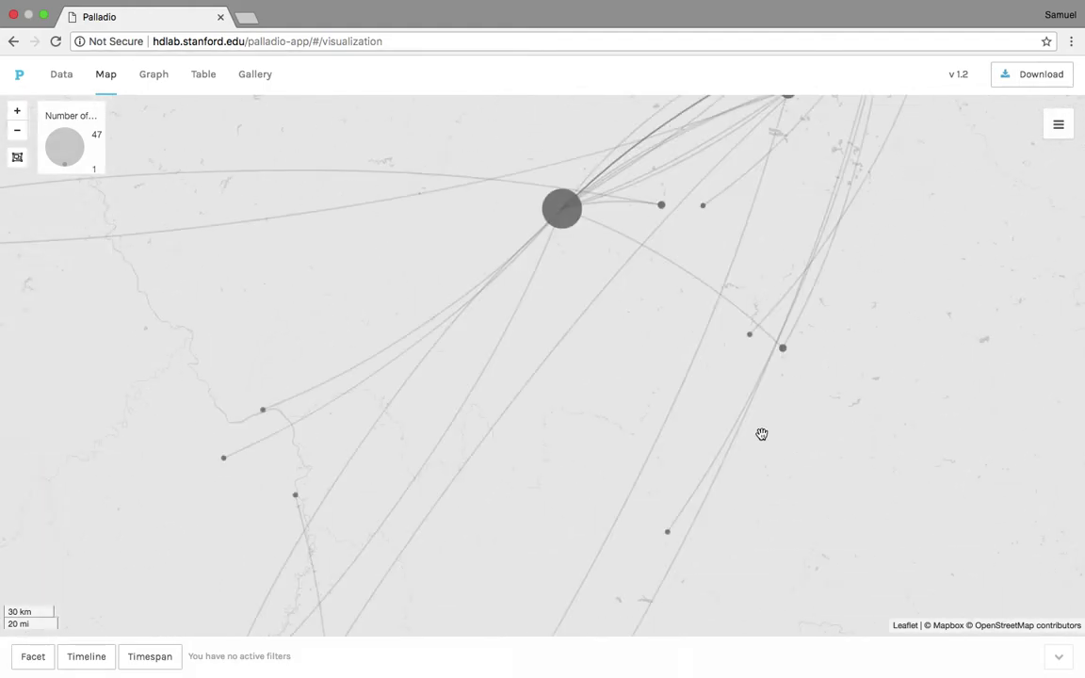
pyautogui.scroll(-2, 762, 434)
pyautogui.scroll(-2, 759, 527)
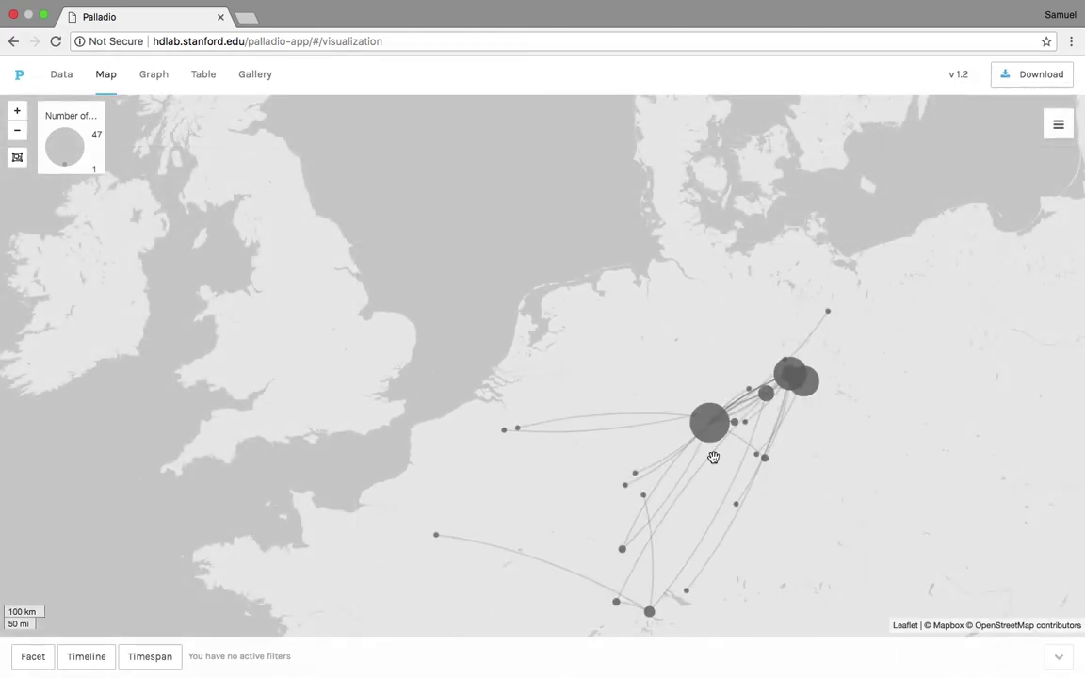
pyautogui.moveTo(771, 564); pyautogui.dragTo(711, 528)
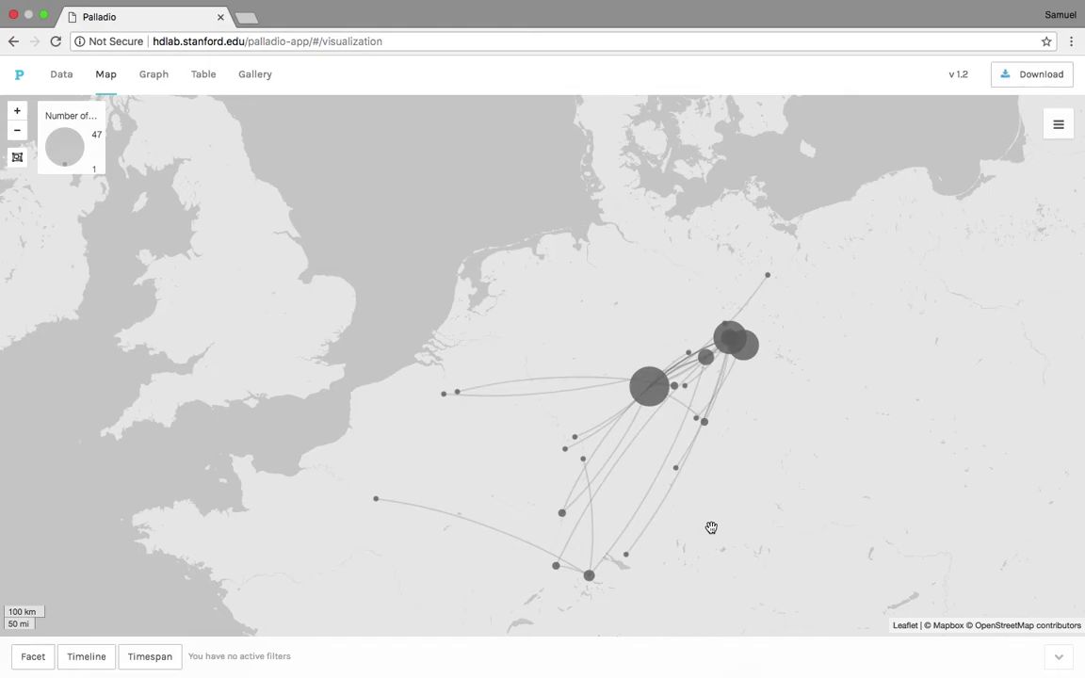
pyautogui.moveTo(744, 362)
pyautogui.scroll(1, 753, 322)
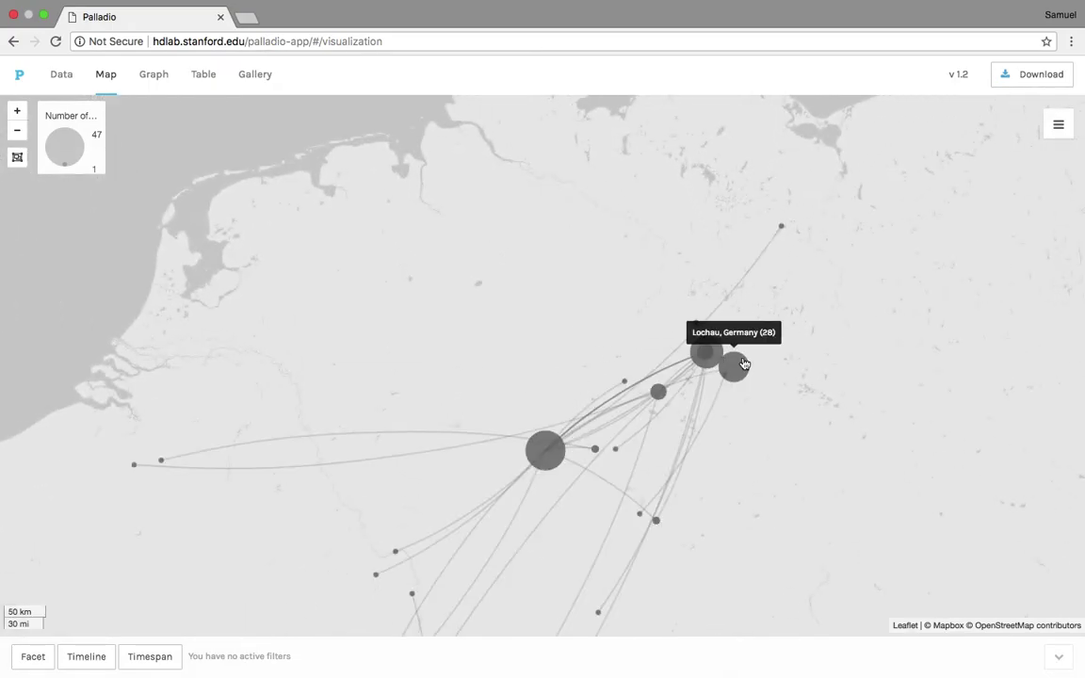
pyautogui.moveTo(857, 364); pyautogui.dragTo(968, 131)
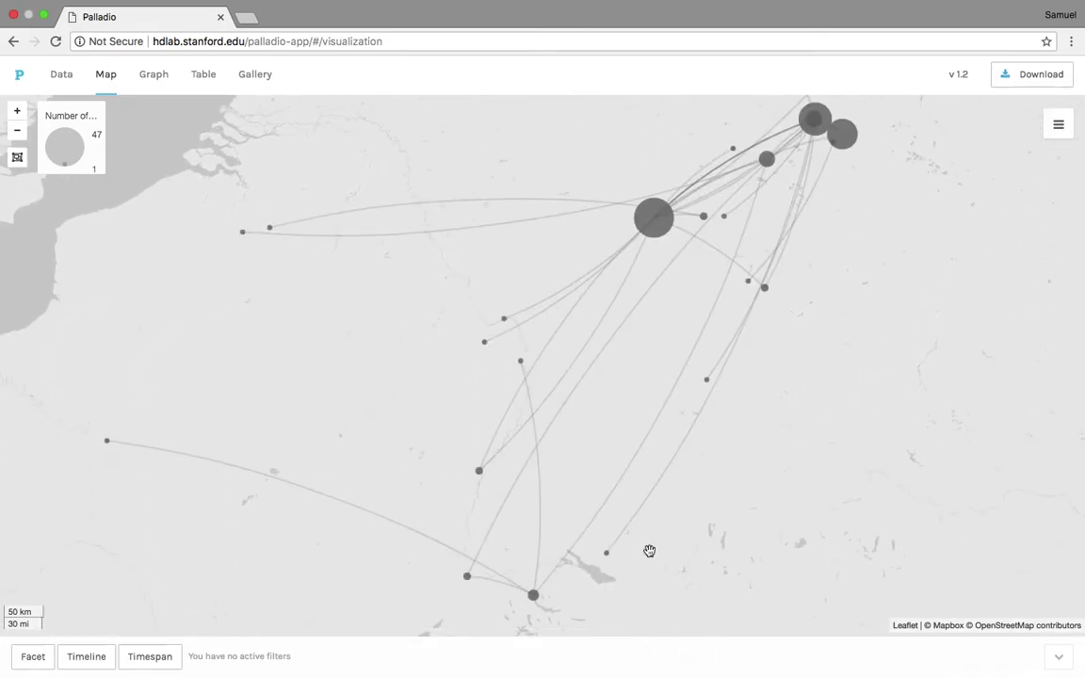
pyautogui.scroll(-2, 767, 575)
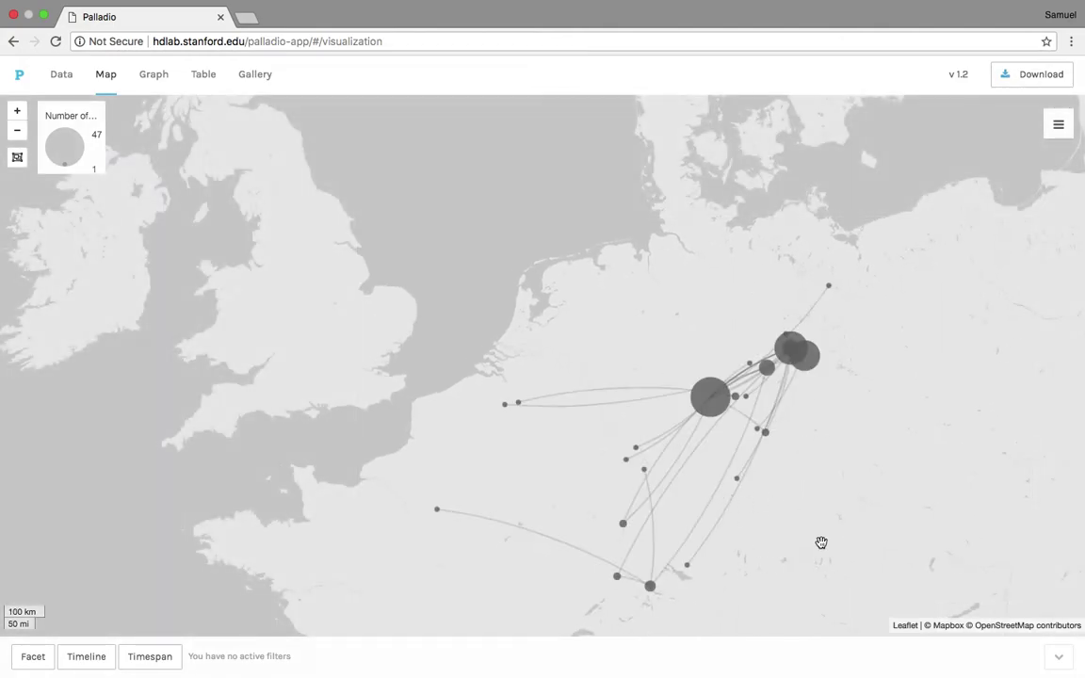
pyautogui.moveTo(818, 545); pyautogui.dragTo(660, 489)
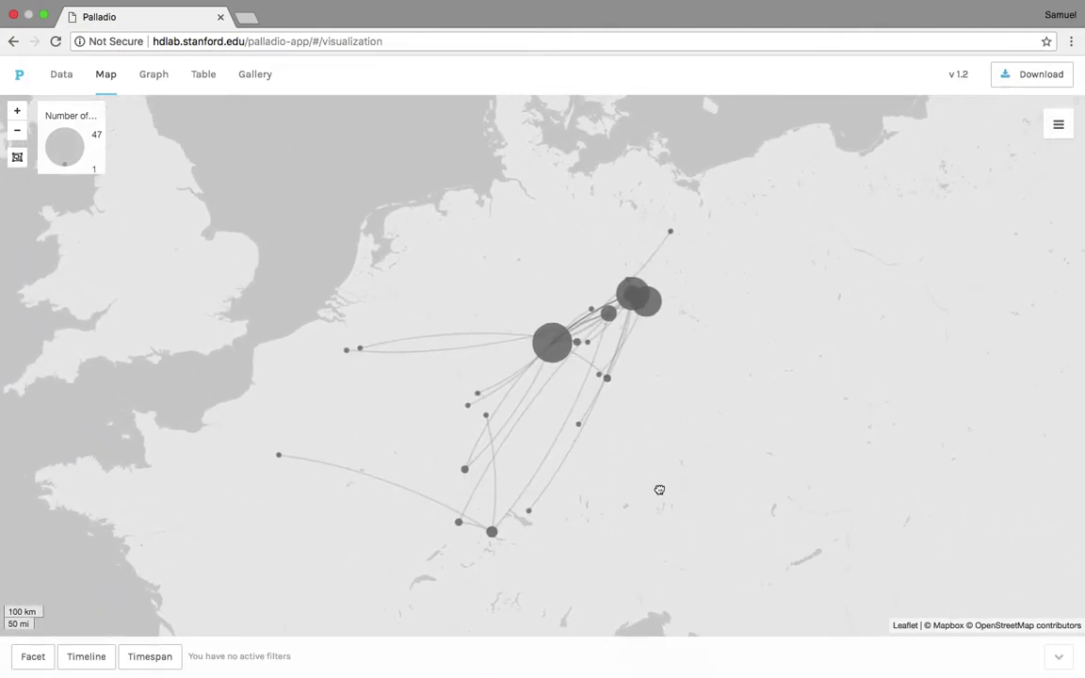
# - Add a Satellite tile layer under the letter network and zoom in
pyautogui.click(1058, 125)
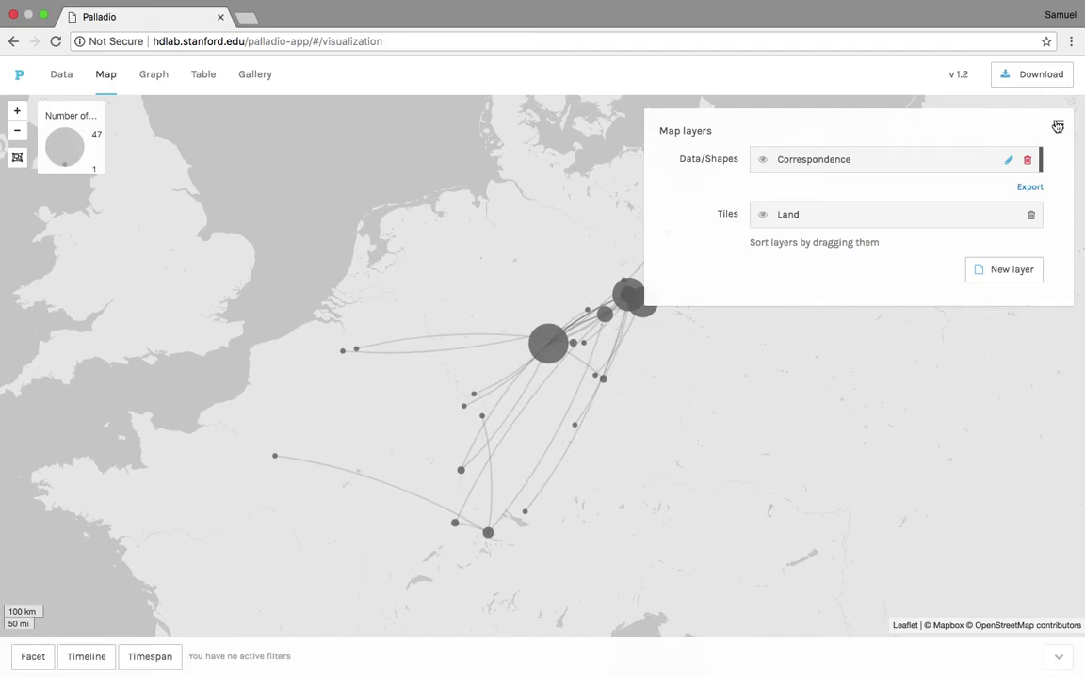
pyautogui.click(1002, 269)
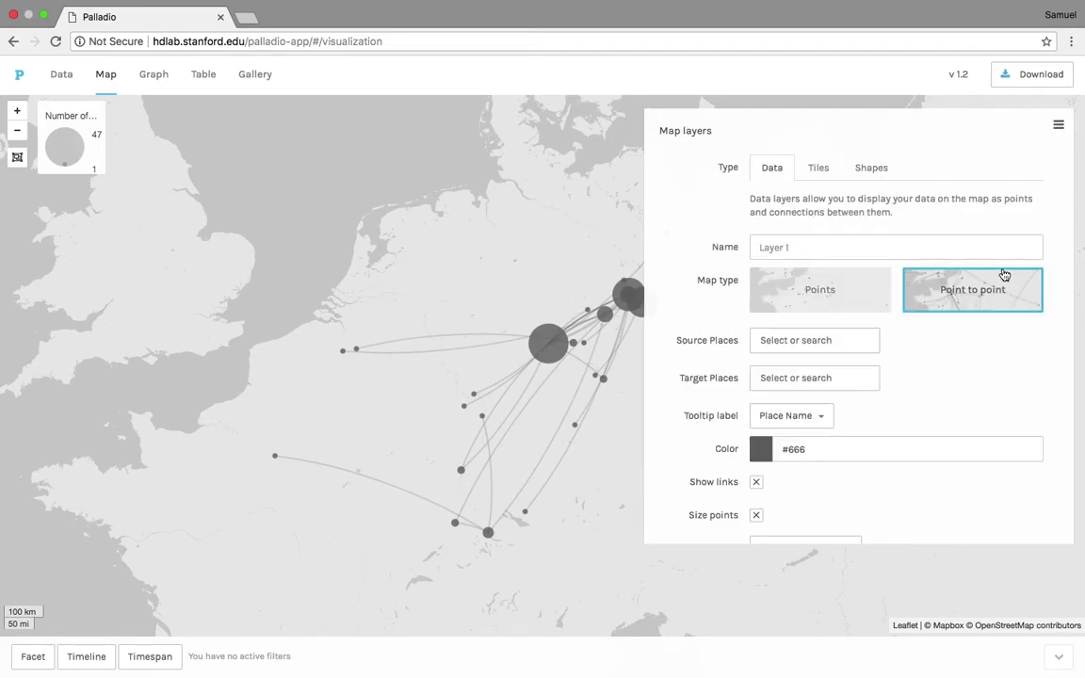
pyautogui.click(818, 170)
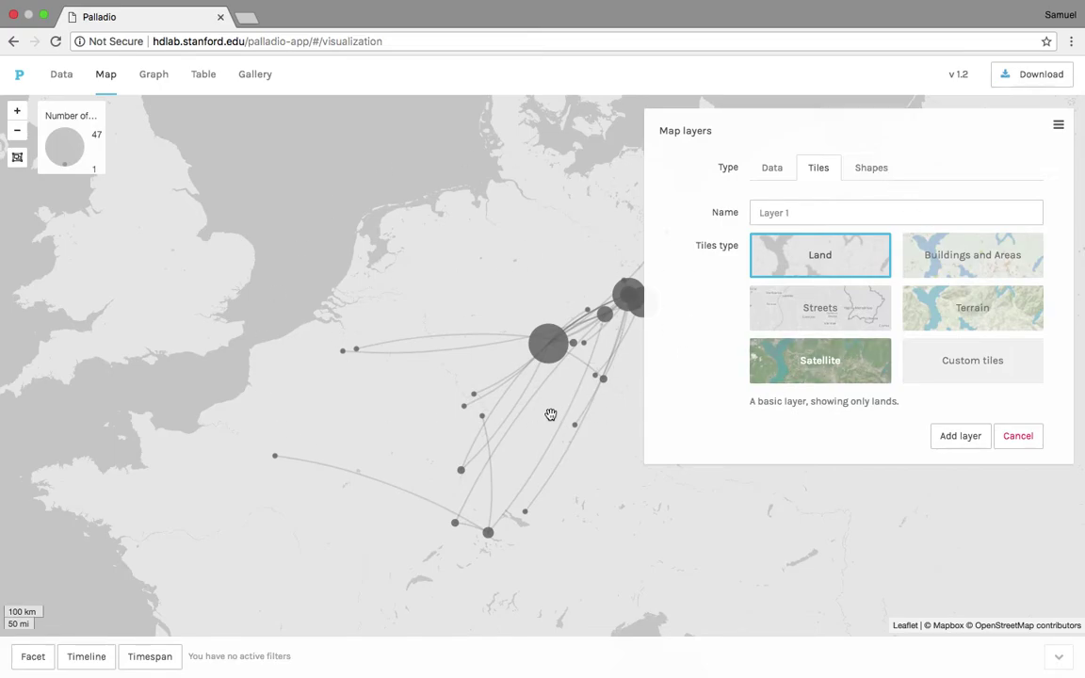
pyautogui.click(837, 374)
pyautogui.click(948, 439)
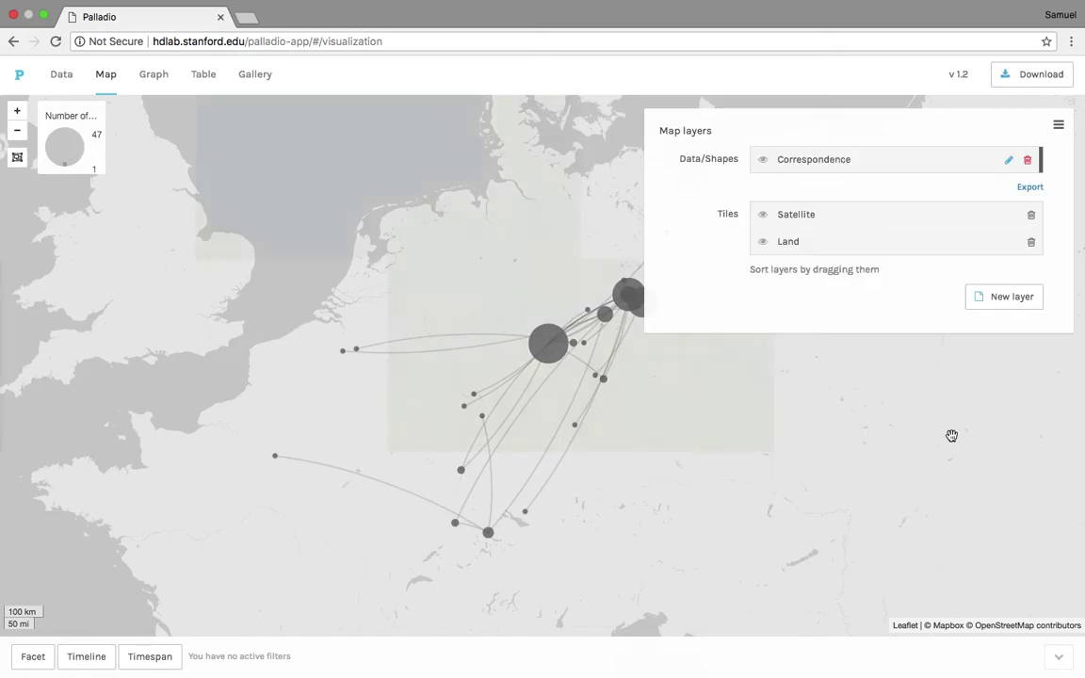
pyautogui.scroll(2, 603, 358)
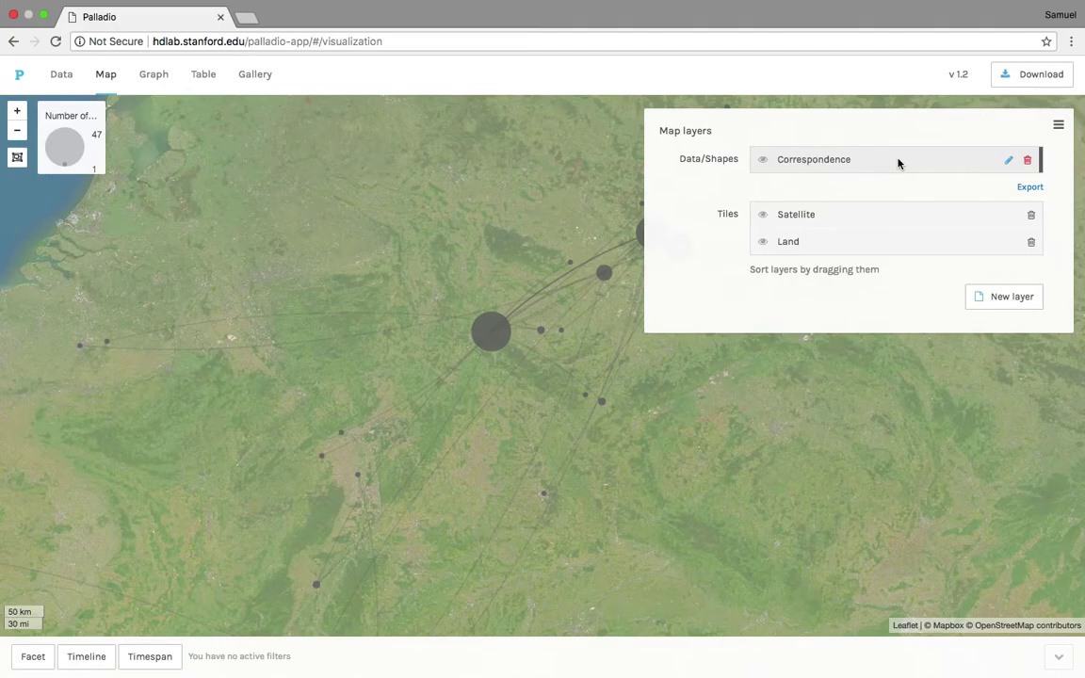
# - Delete the Satellite tile layer, then review a new layer's Shapes and Data options
pyautogui.click(1031, 218)
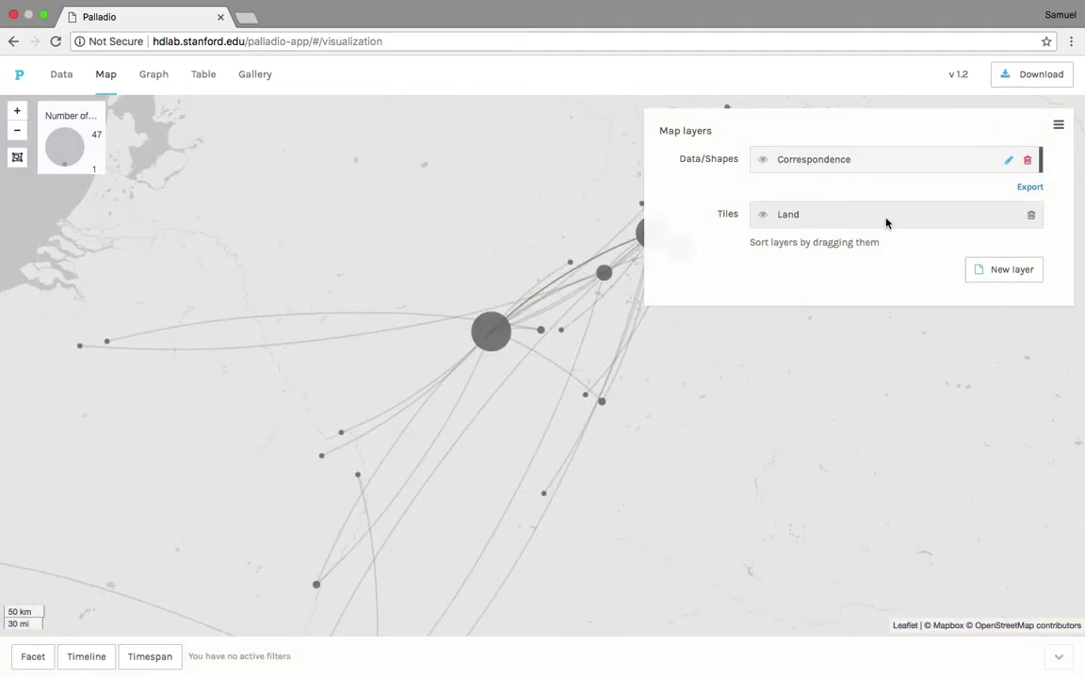
pyautogui.click(975, 269)
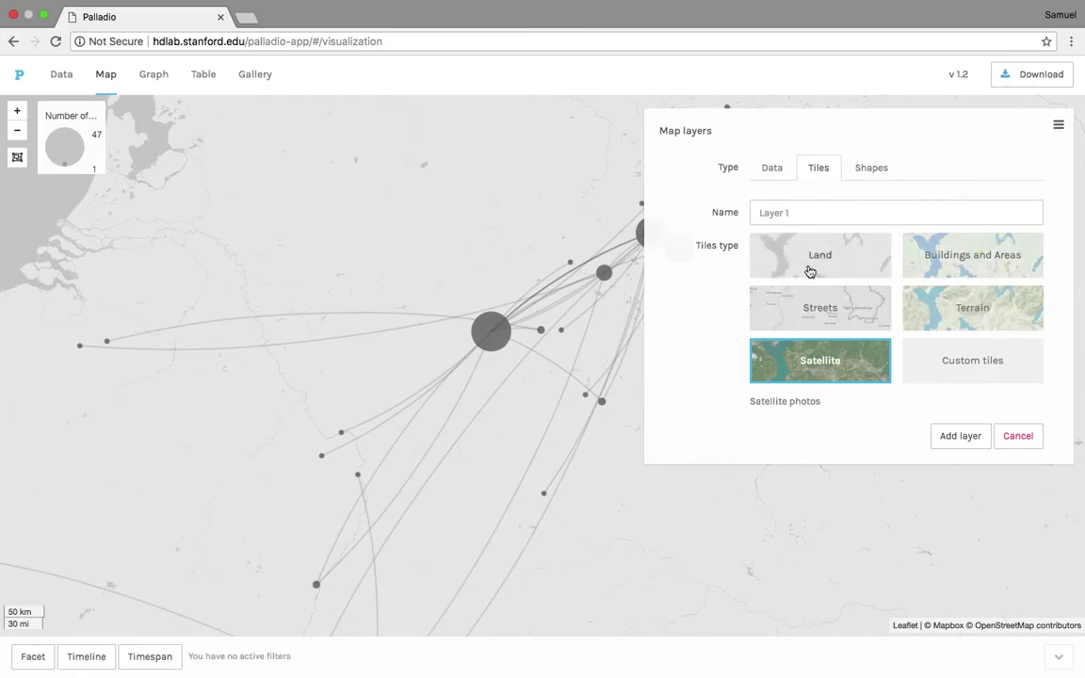
pyautogui.click(866, 165)
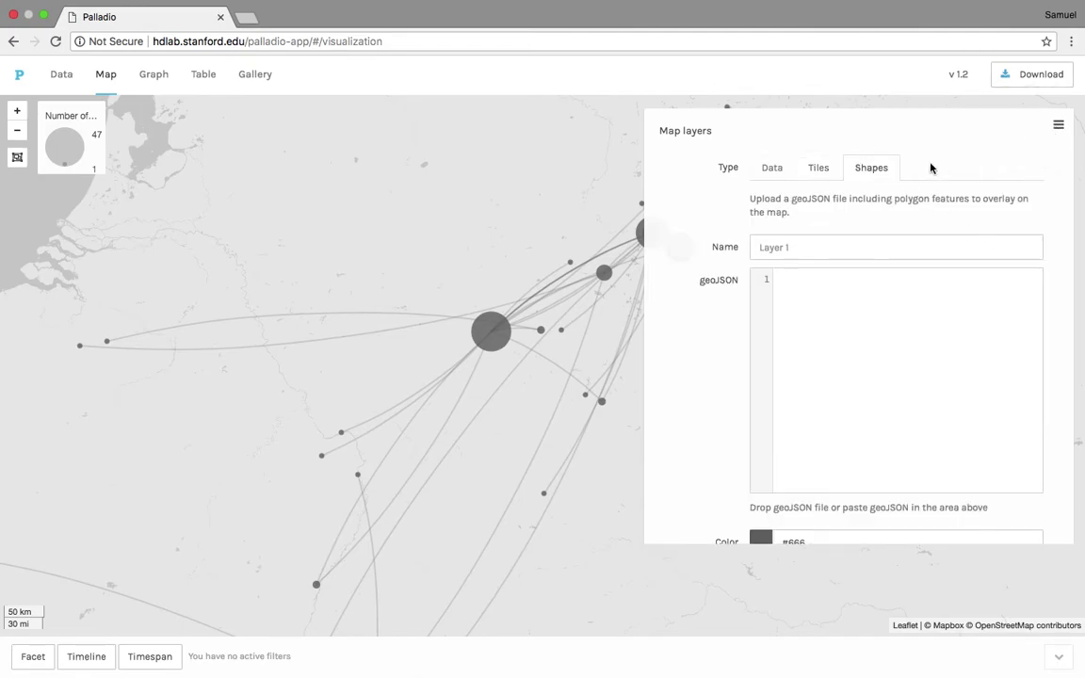
pyautogui.click(757, 174)
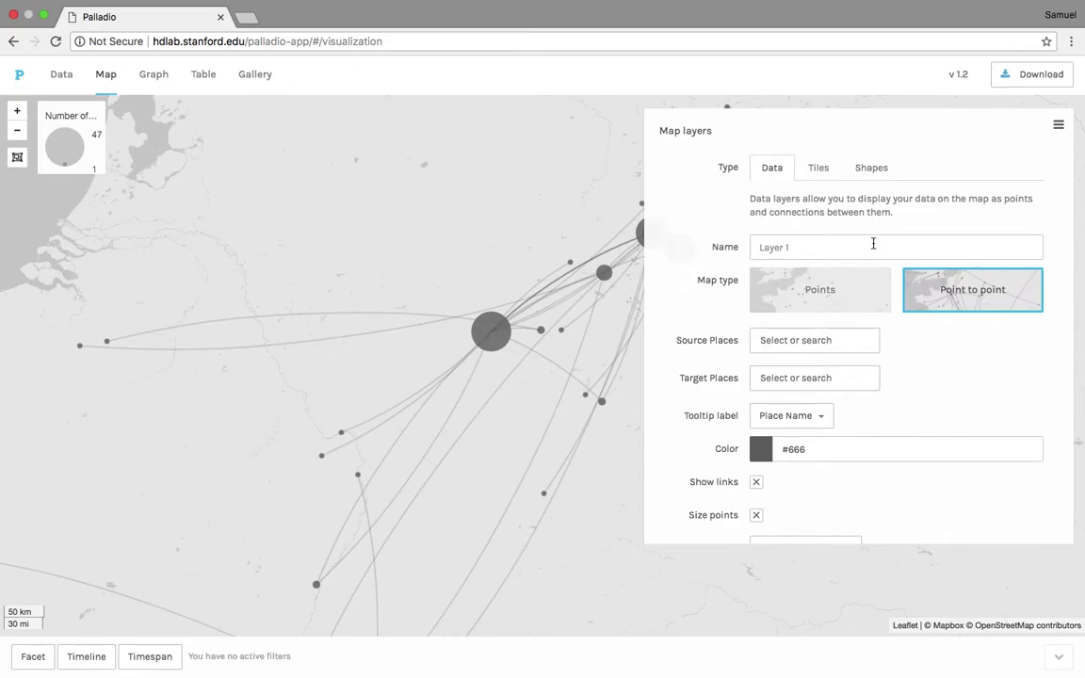
pyautogui.scroll(-3, 599, 448)
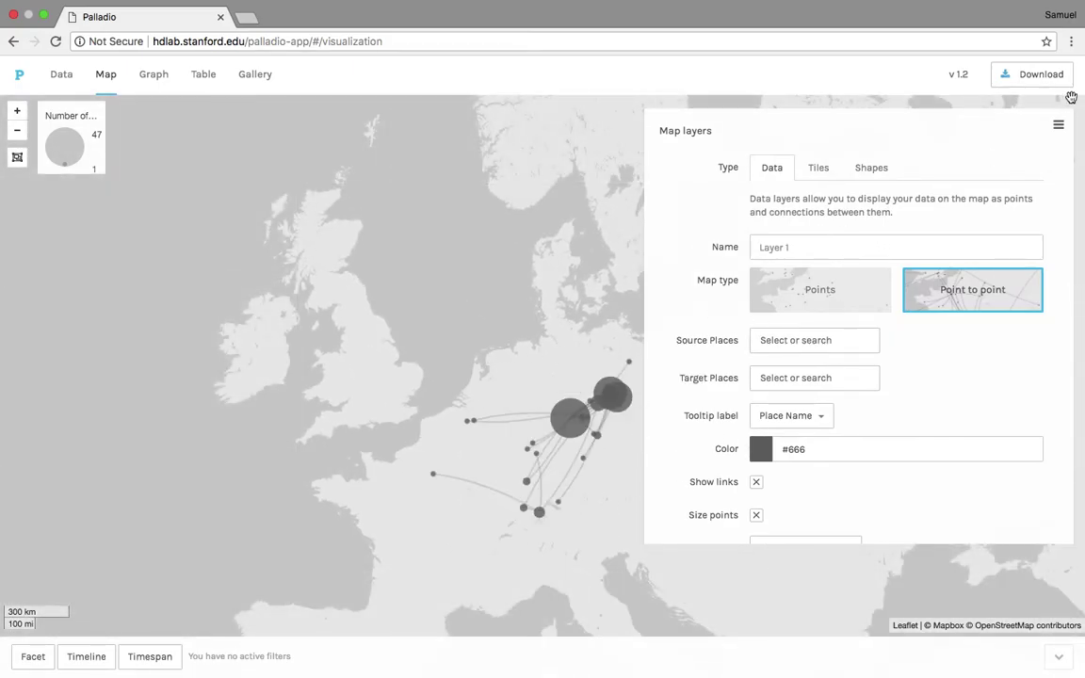
# - Close the map layers list, reframe the map, and switch to the Graph view
pyautogui.click(1058, 126)
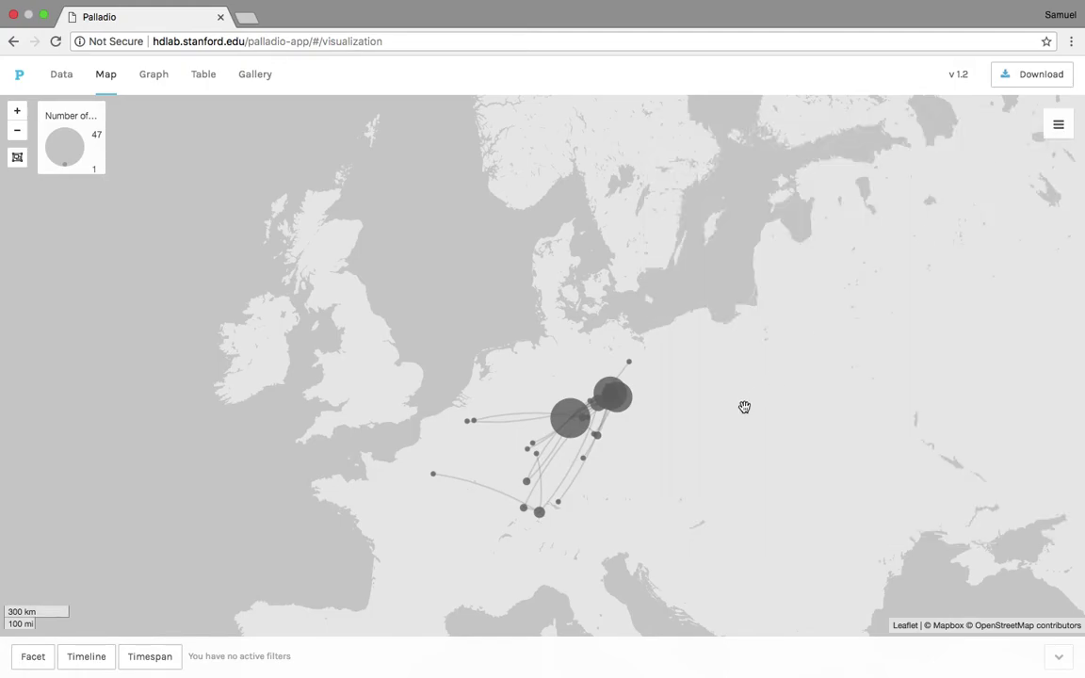
pyautogui.moveTo(744, 407); pyautogui.dragTo(726, 327)
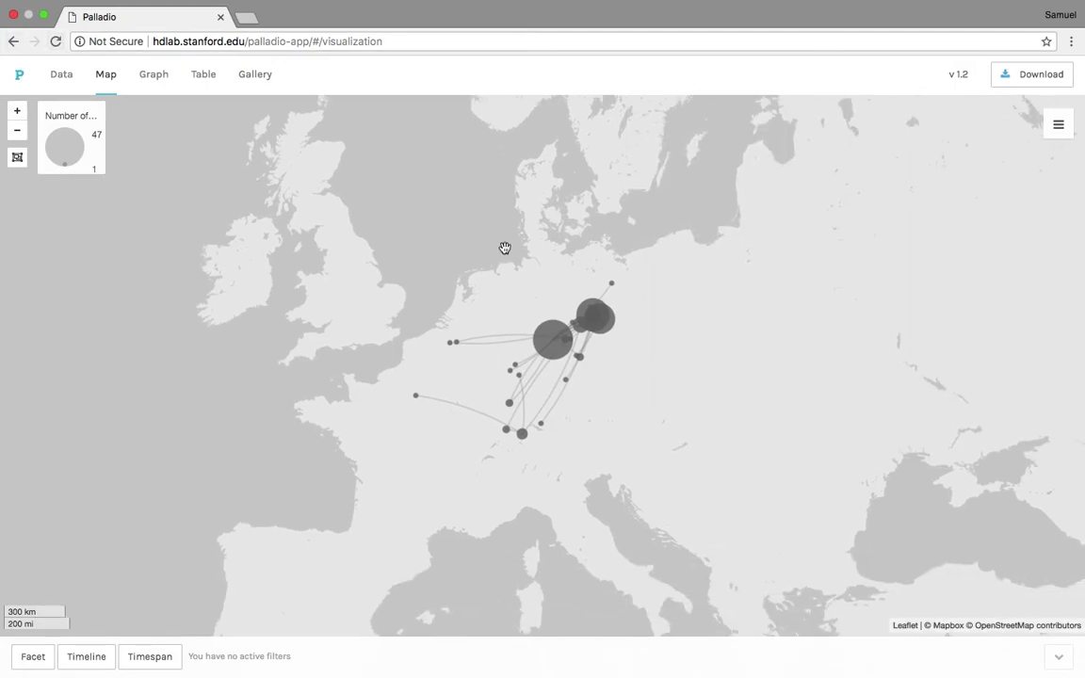
pyautogui.click(154, 75)
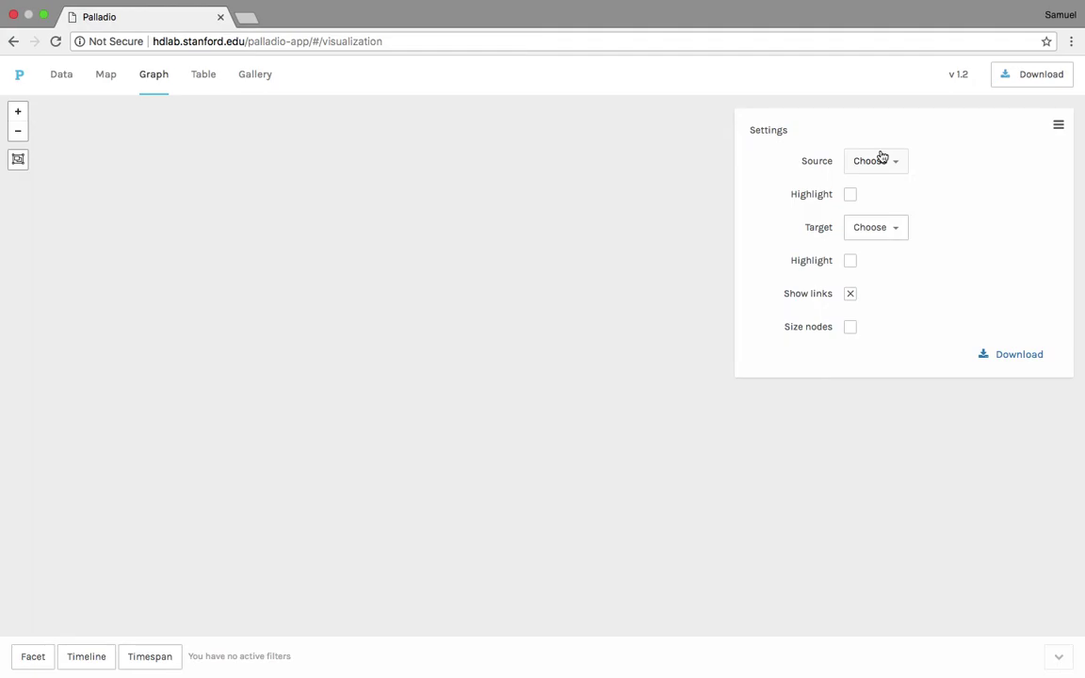
# - Set the graph Source to Author with highlighting and the Target to Recipient
pyautogui.click(880, 163)
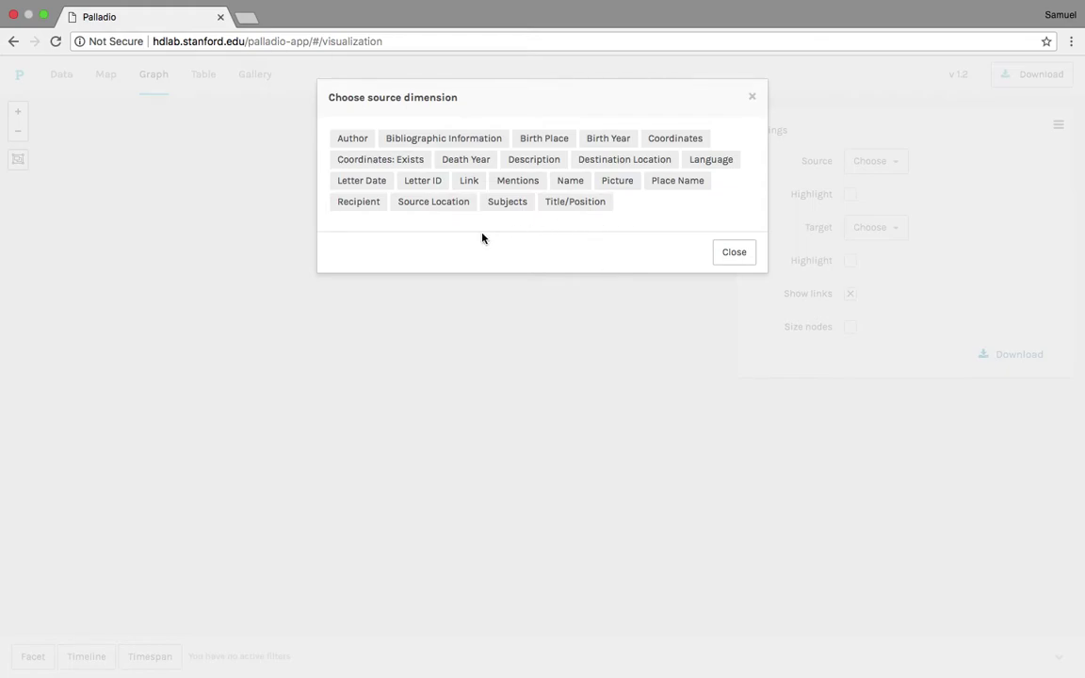
pyautogui.click(352, 140)
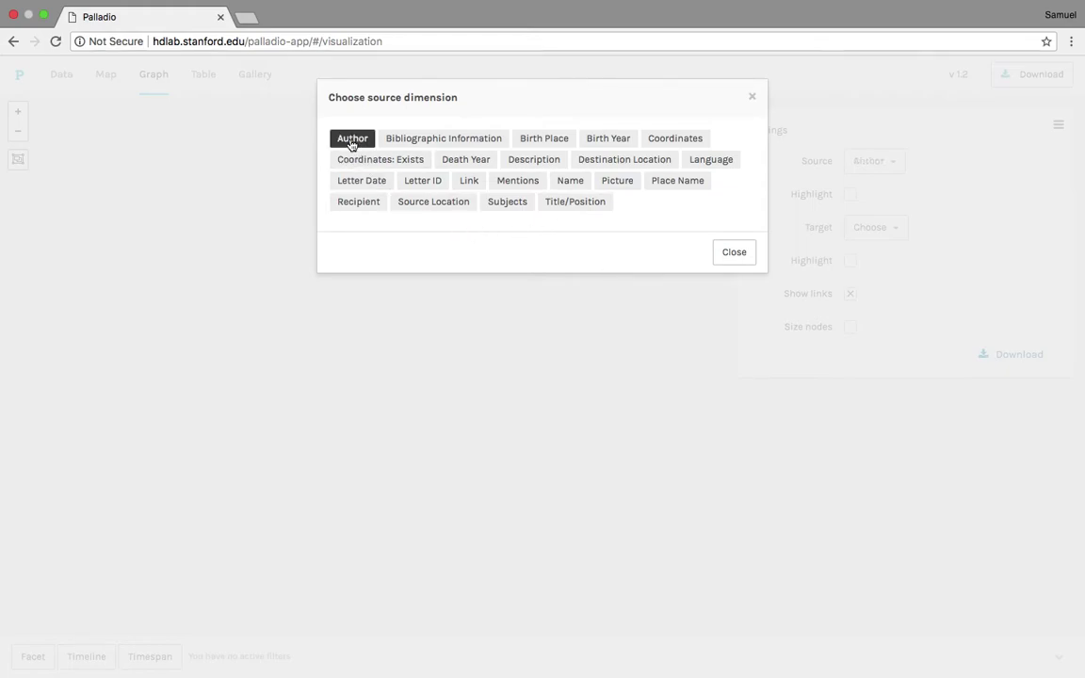
pyautogui.click(733, 252)
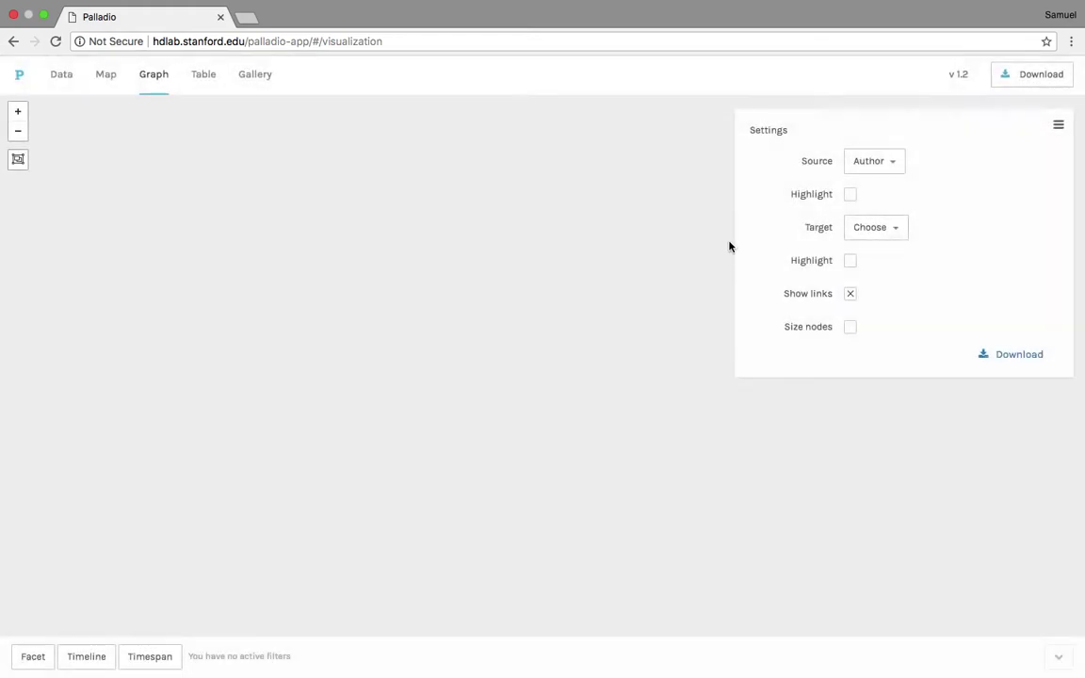
pyautogui.click(852, 196)
pyautogui.click(876, 228)
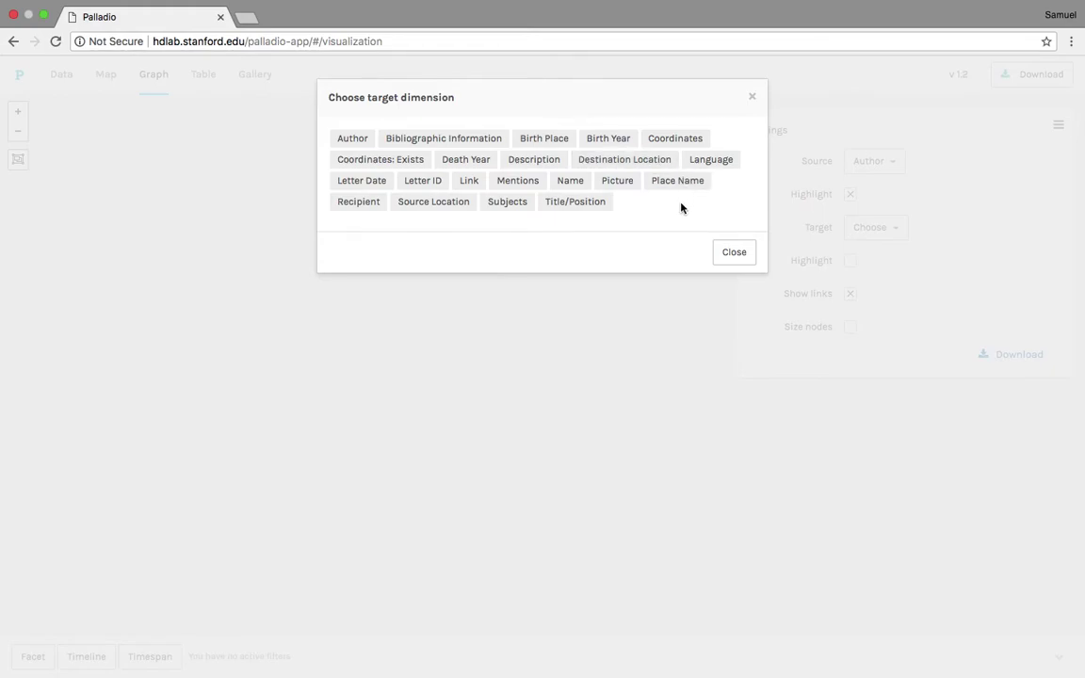
pyautogui.click(361, 201)
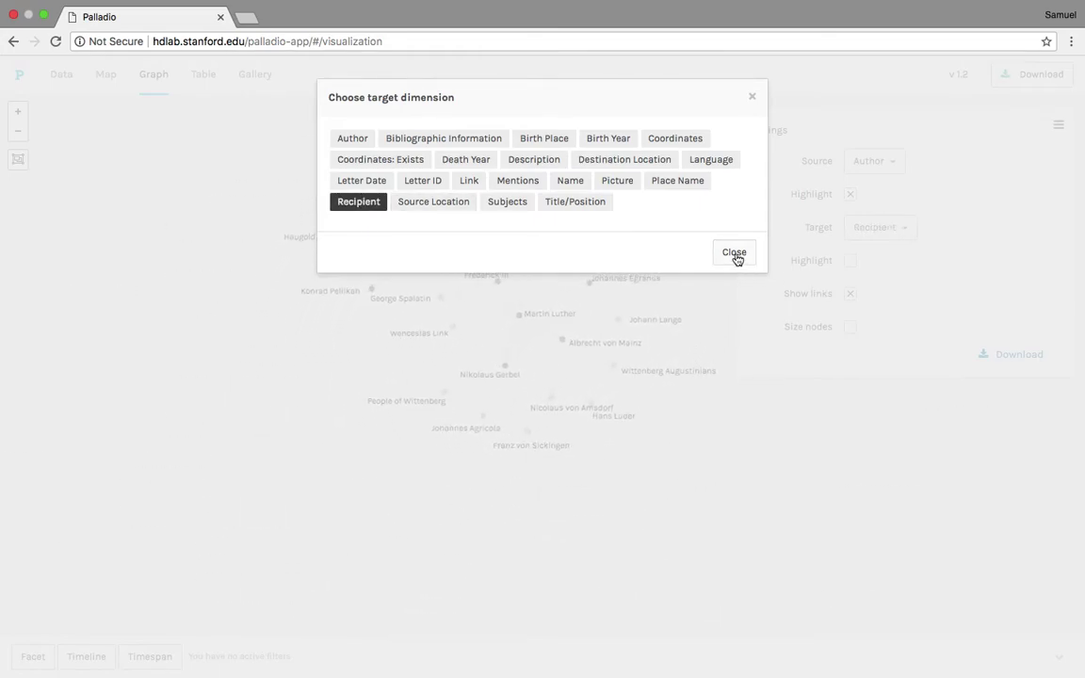
pyautogui.click(735, 252)
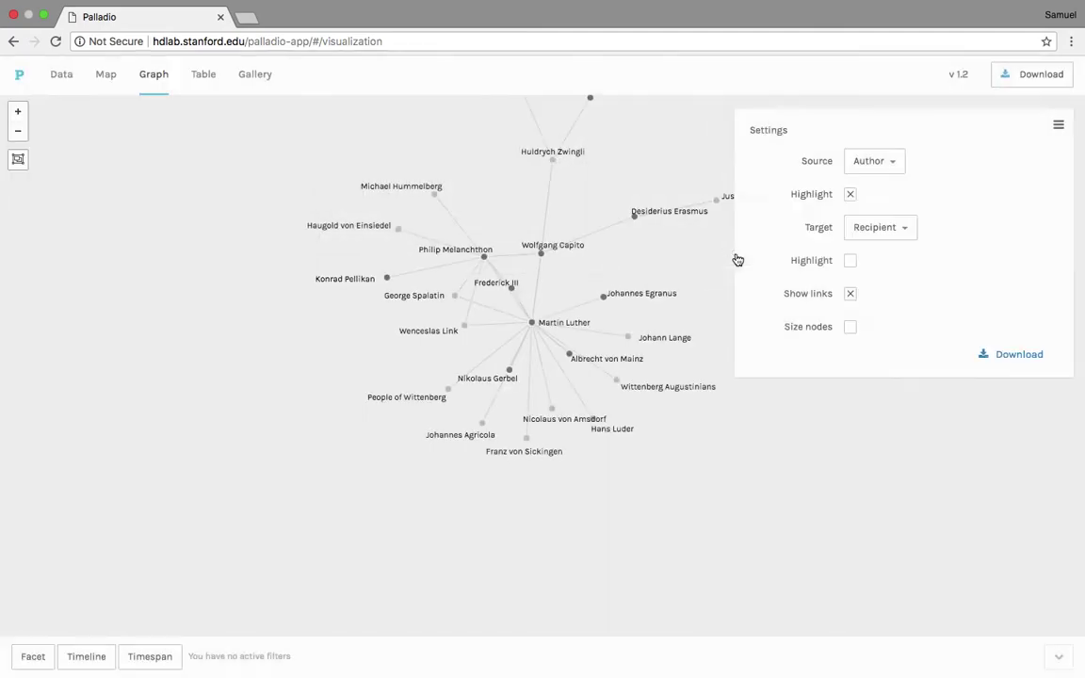
# - Size nodes by Number of Letters, hide settings, and spread out Luther, Melanchthon, Spalatin, Capito, Frederick III
pyautogui.click(851, 329)
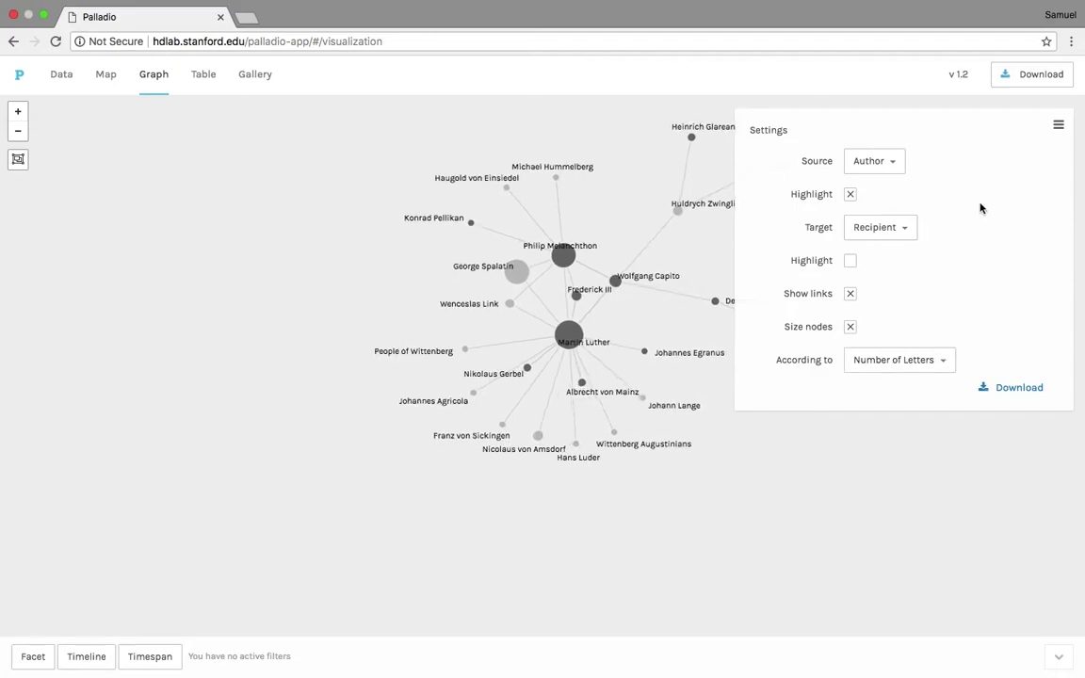
pyautogui.click(1058, 130)
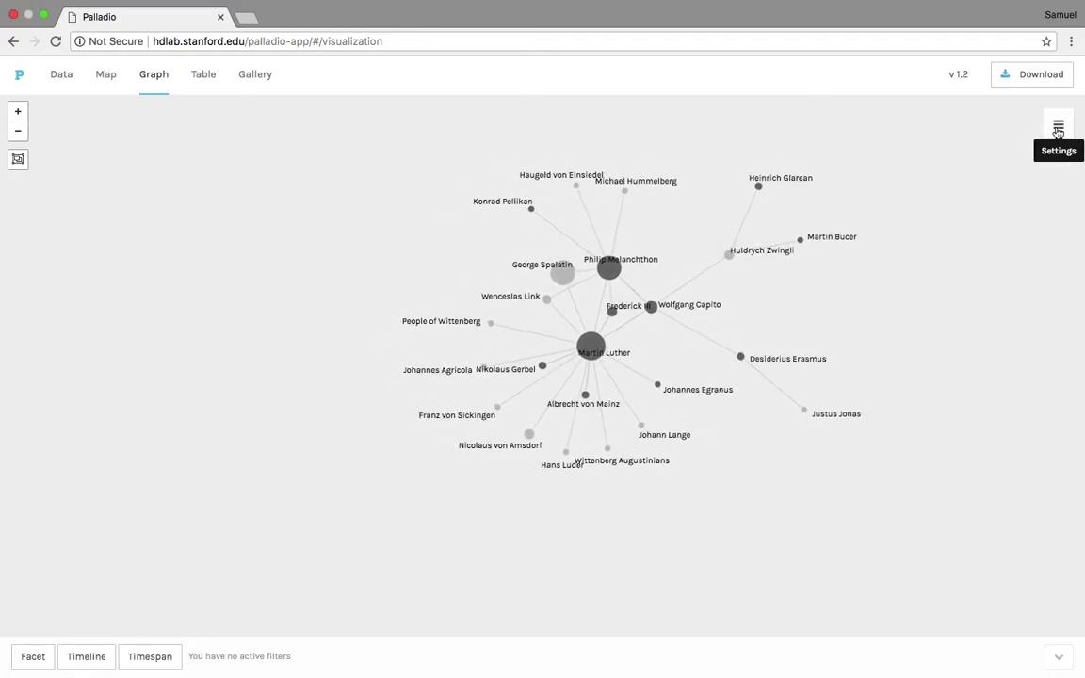
pyautogui.moveTo(591, 348); pyautogui.dragTo(383, 366)
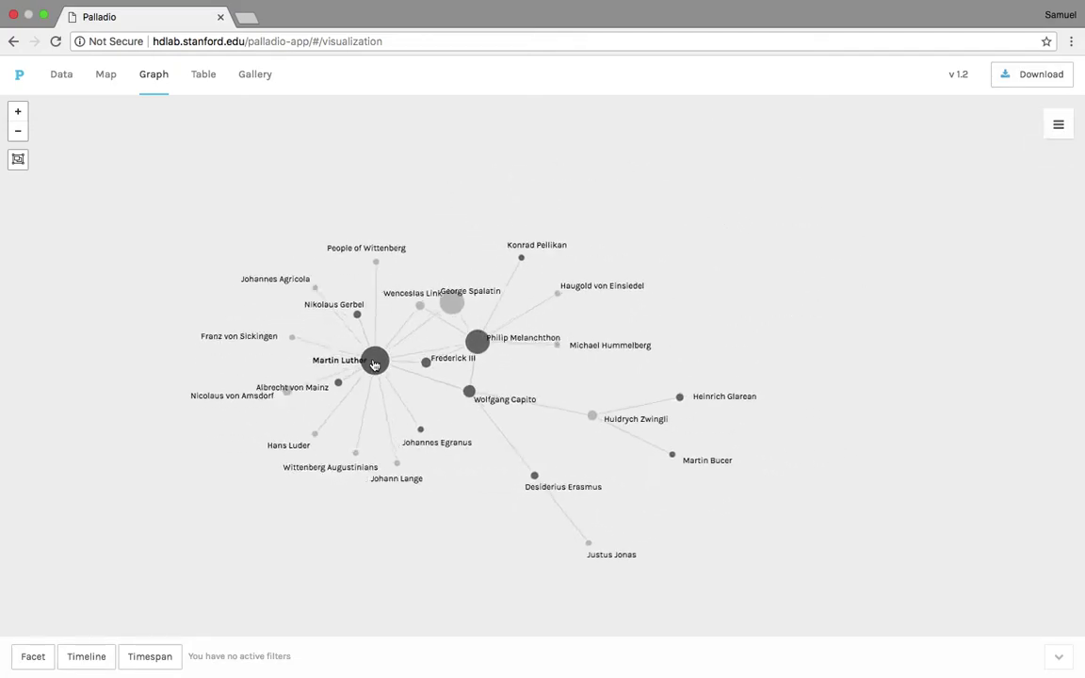
pyautogui.moveTo(481, 365); pyautogui.dragTo(644, 378)
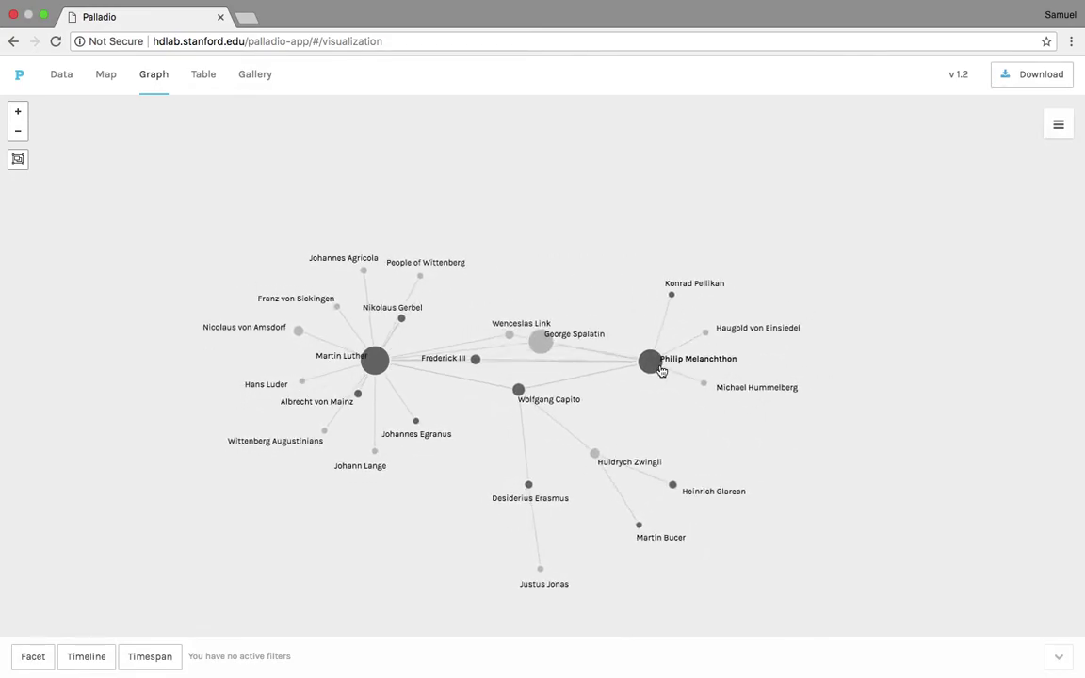
pyautogui.moveTo(538, 351); pyautogui.dragTo(524, 222)
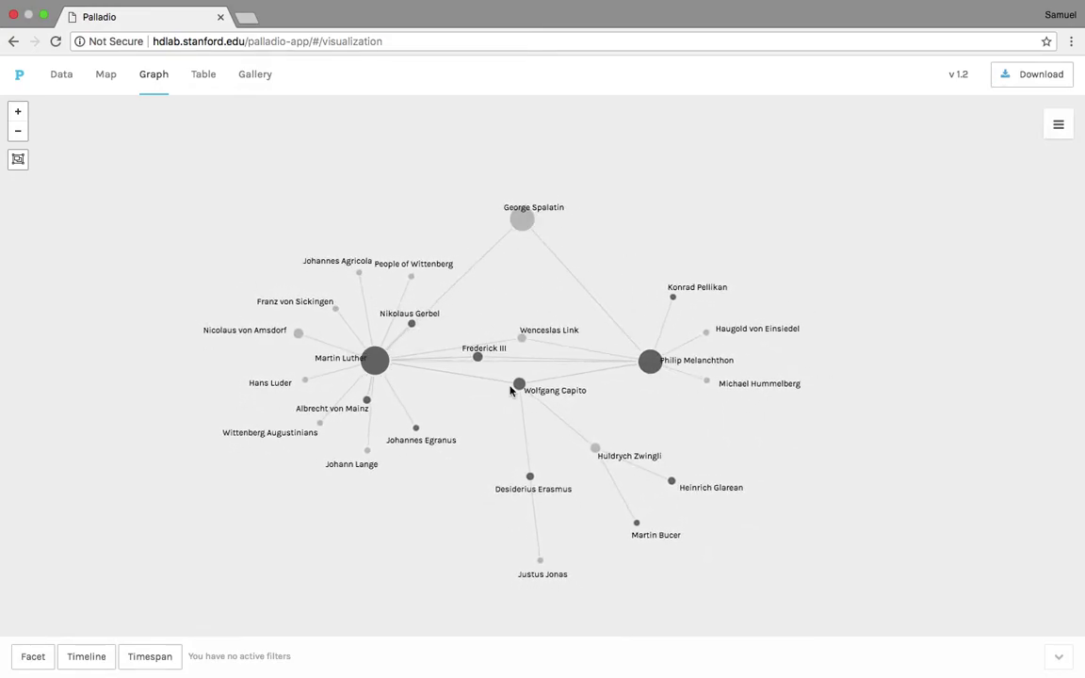
pyautogui.moveTo(518, 386); pyautogui.dragTo(504, 477)
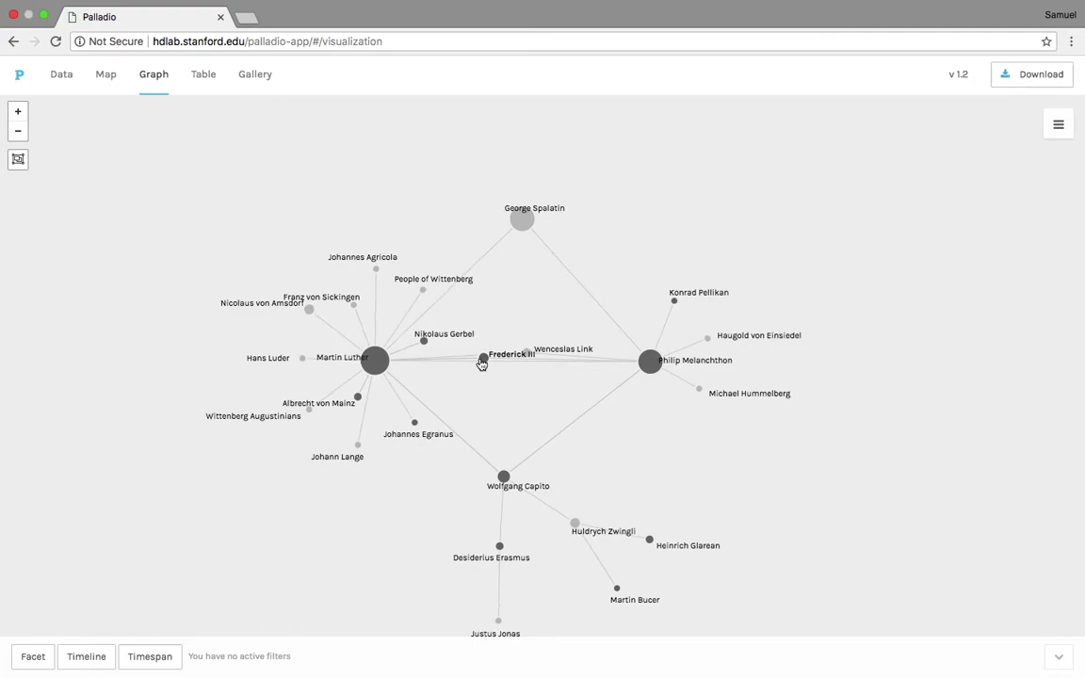
pyautogui.moveTo(483, 360); pyautogui.dragTo(501, 436)
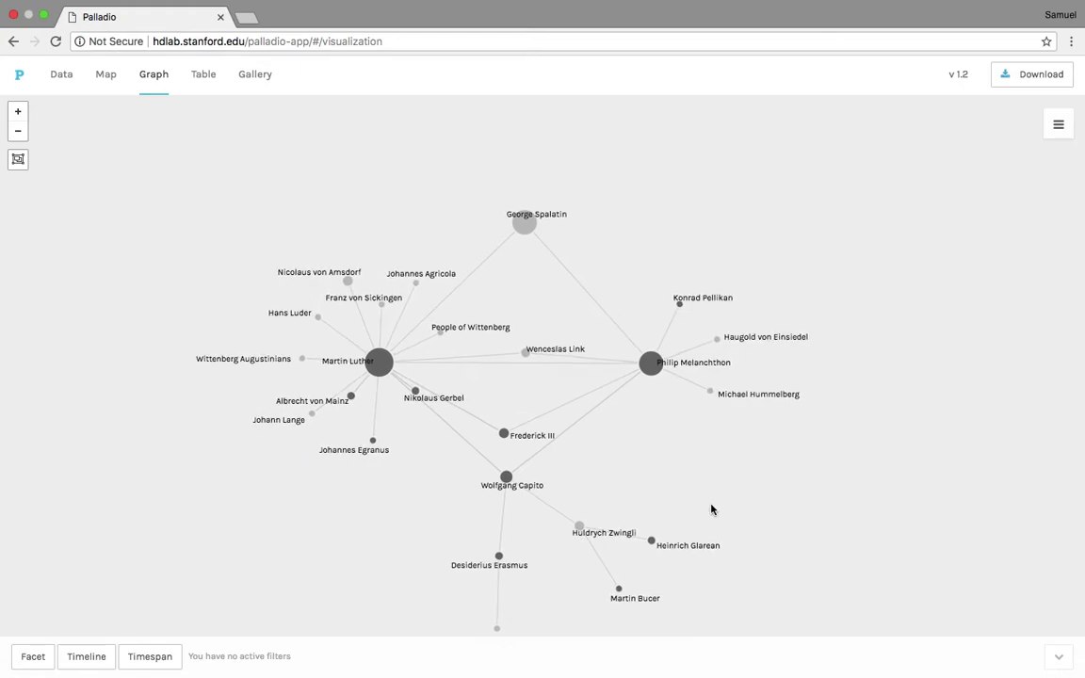
# - Shift the graph and fine-tune the Erasmus, Melanchthon and Wenceslas Link node positions
pyautogui.moveTo(711, 510); pyautogui.dragTo(686, 444)
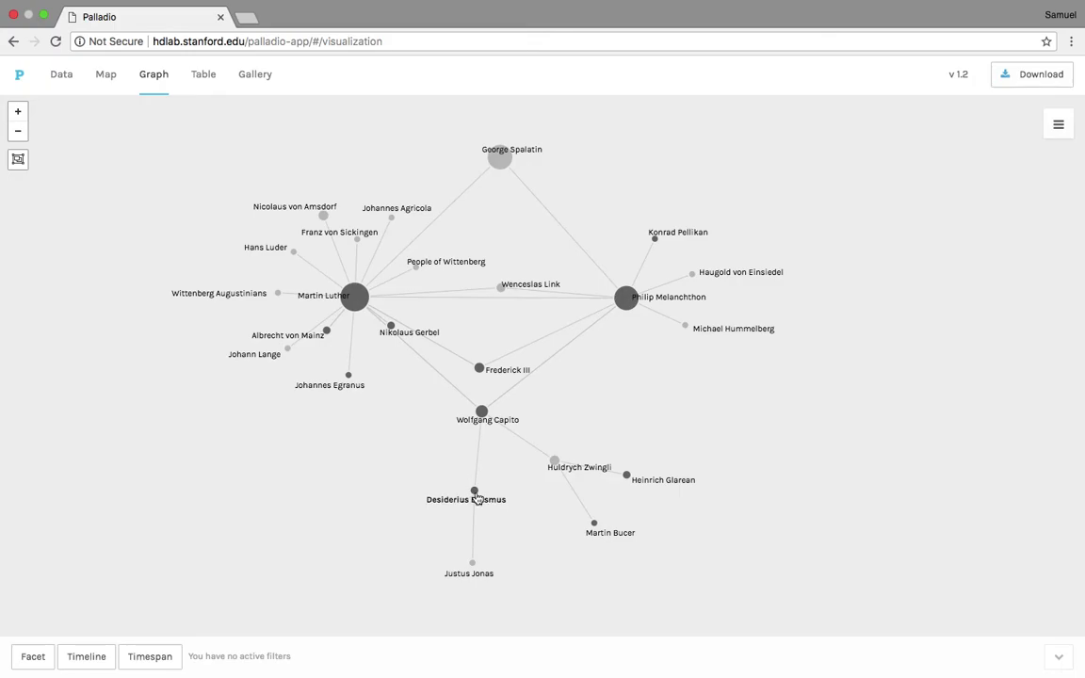
pyautogui.moveTo(475, 490); pyautogui.dragTo(398, 483)
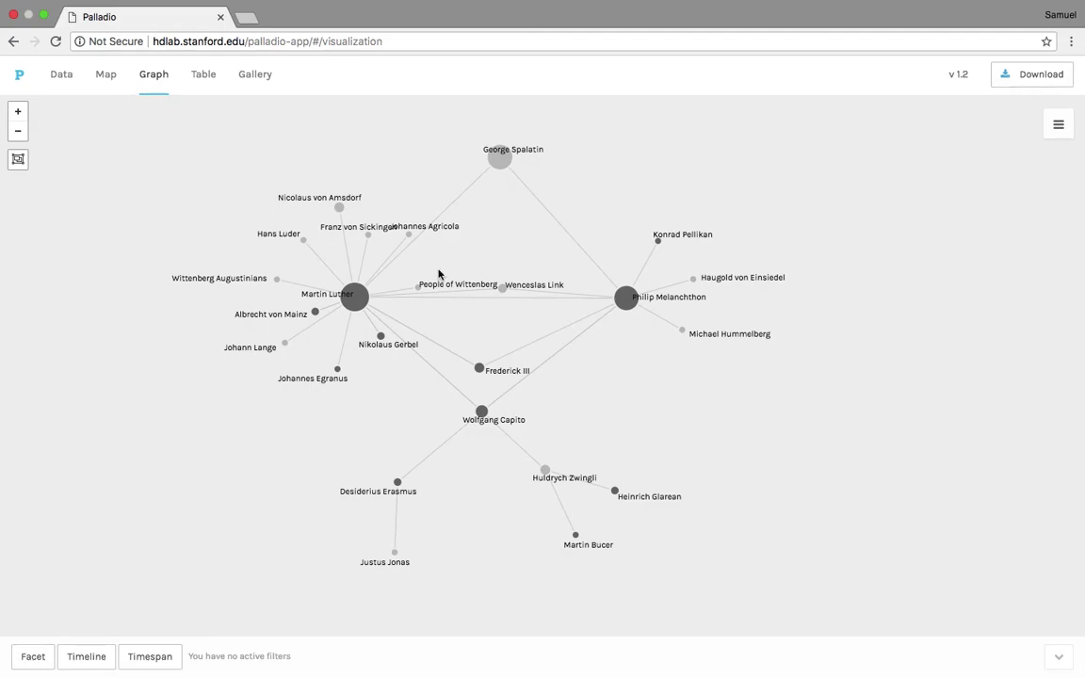
pyautogui.moveTo(625, 299); pyautogui.dragTo(629, 310)
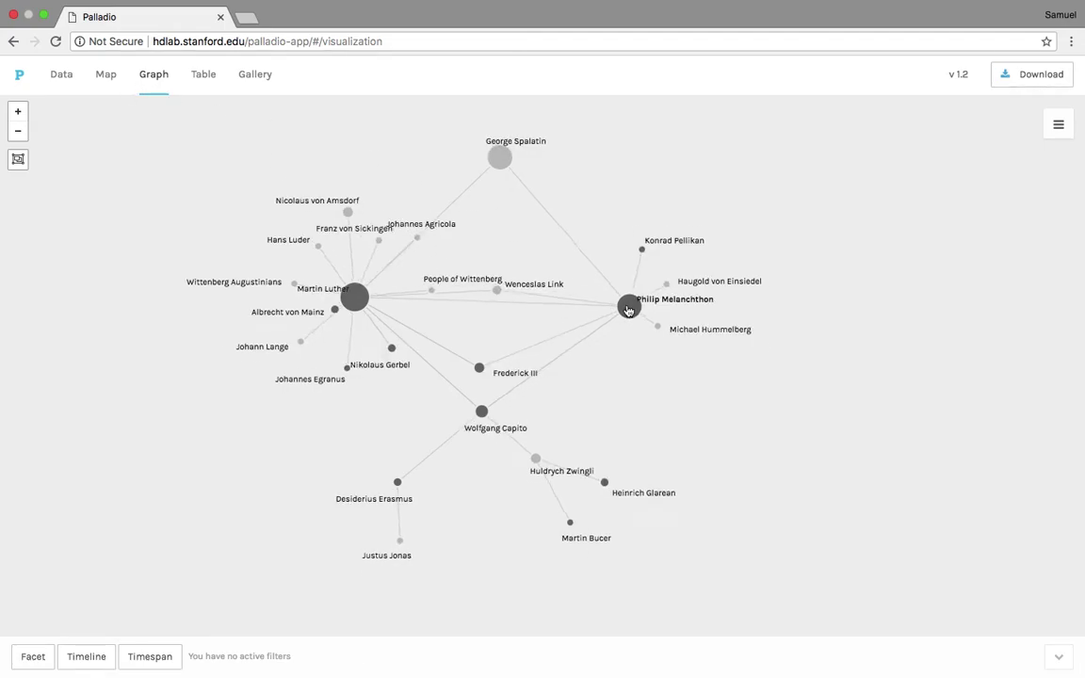
pyautogui.moveTo(504, 295); pyautogui.dragTo(510, 245)
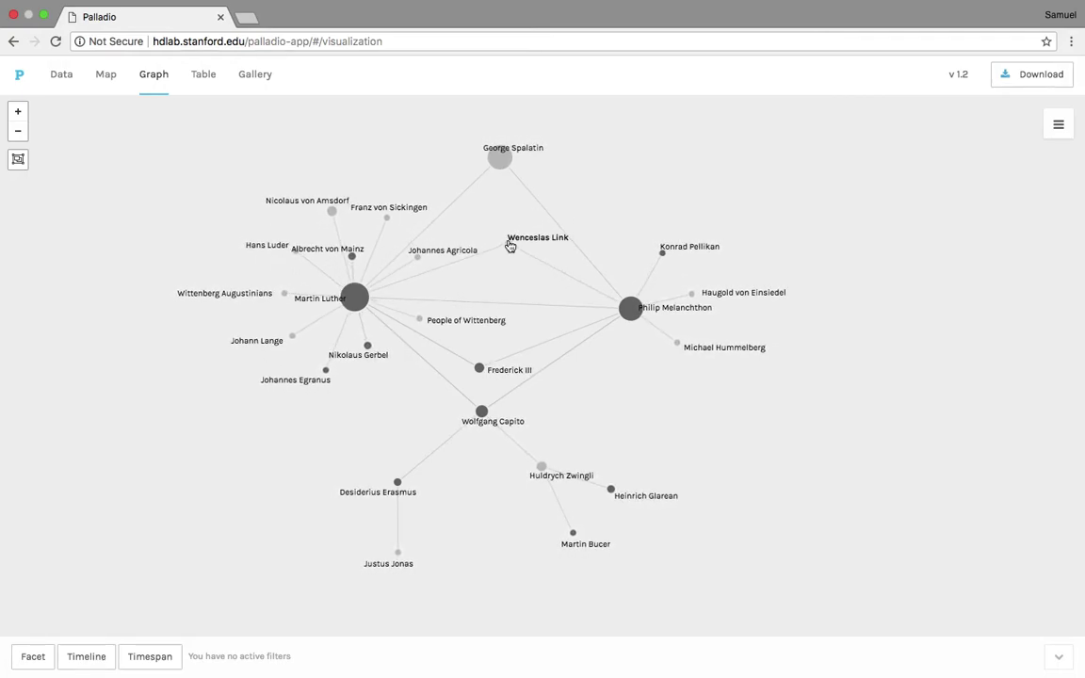
# - Try Target Highlight, switch back to Source Highlight for author nodes, and hide the graph settings
pyautogui.click(1059, 125)
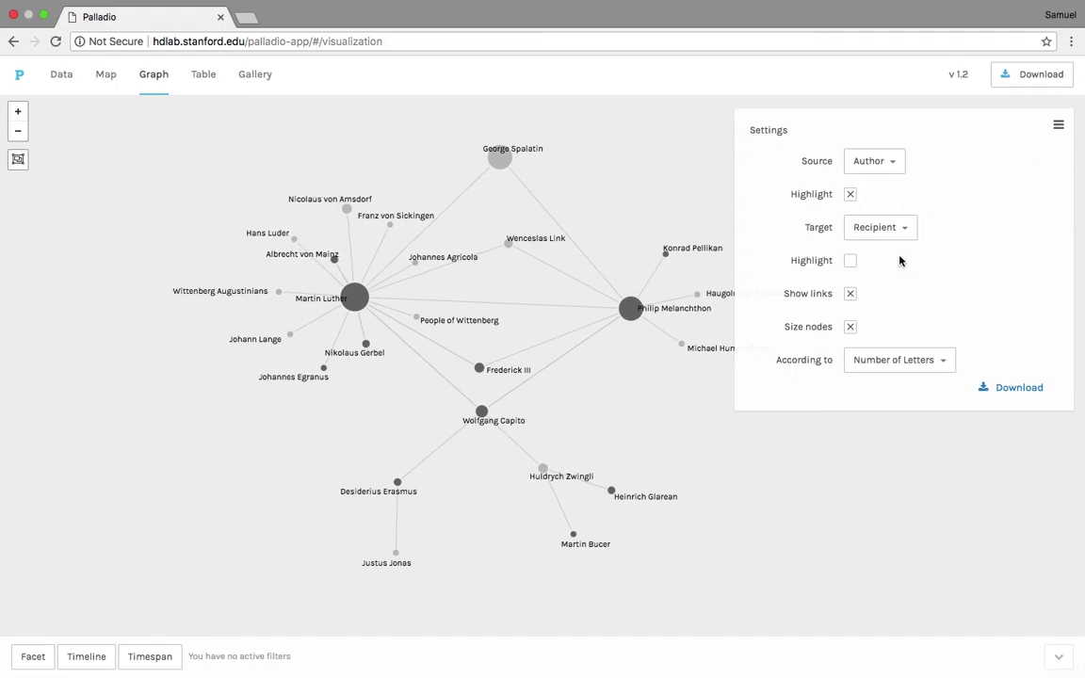
pyautogui.click(850, 261)
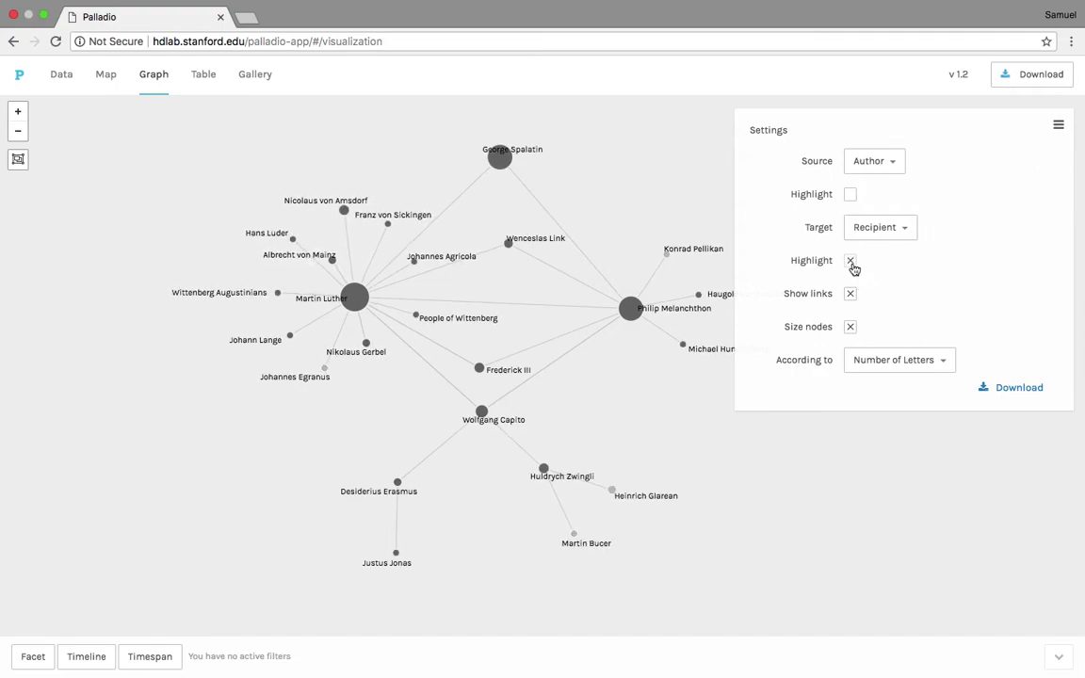
pyautogui.click(852, 194)
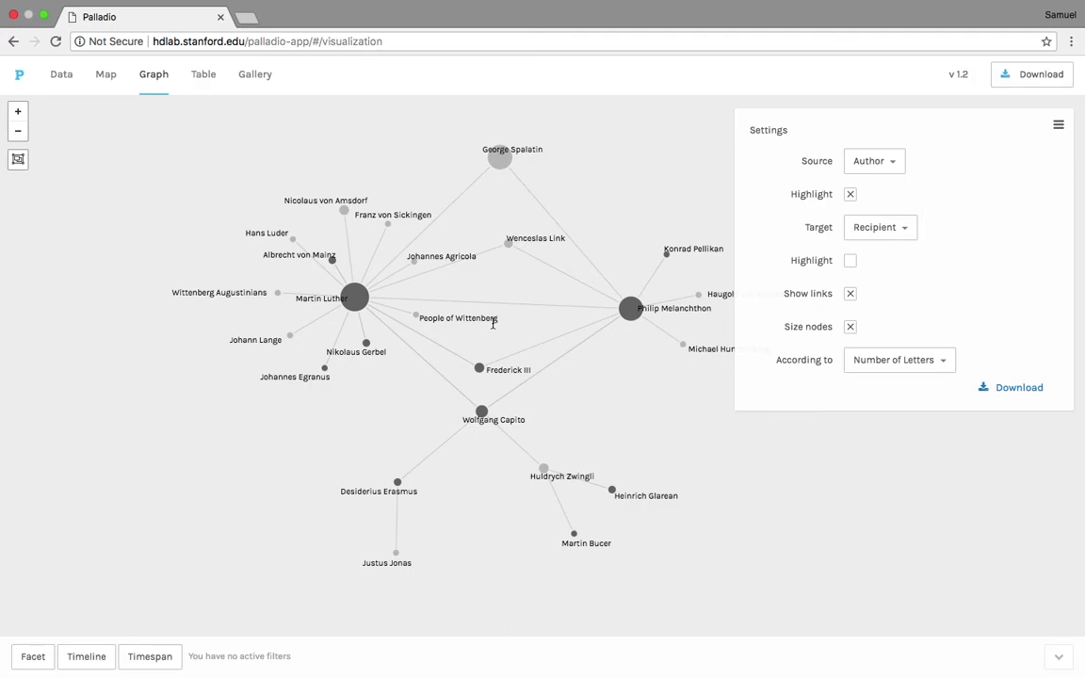
pyautogui.click(1058, 125)
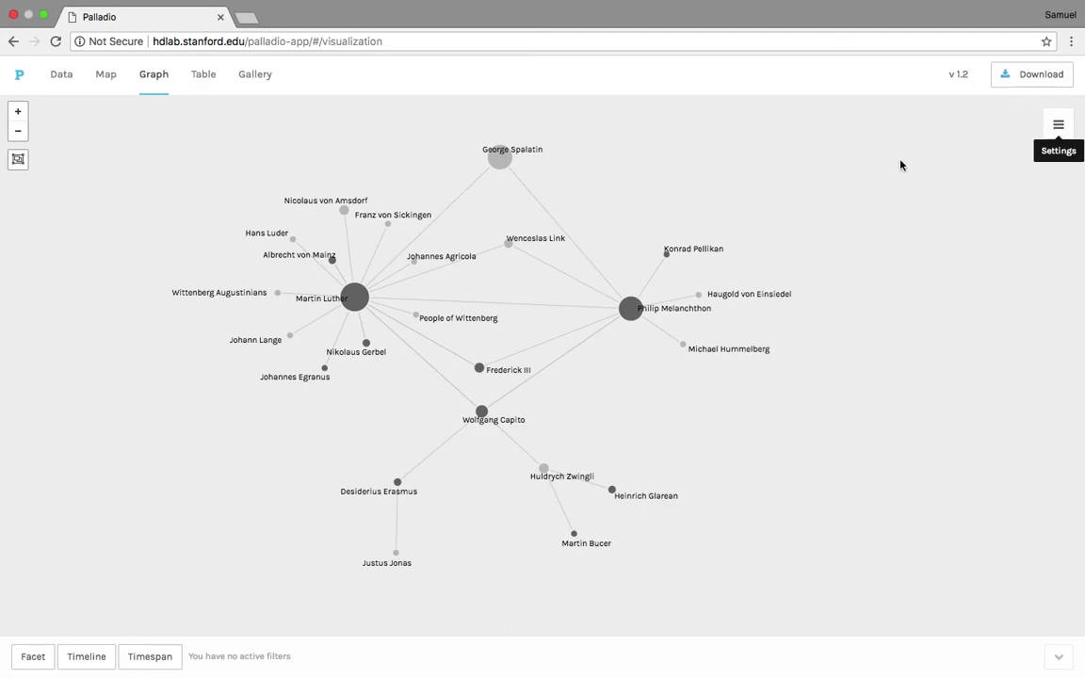
# - Switch to the Table view and open its Row dimension chooser
pyautogui.click(206, 81)
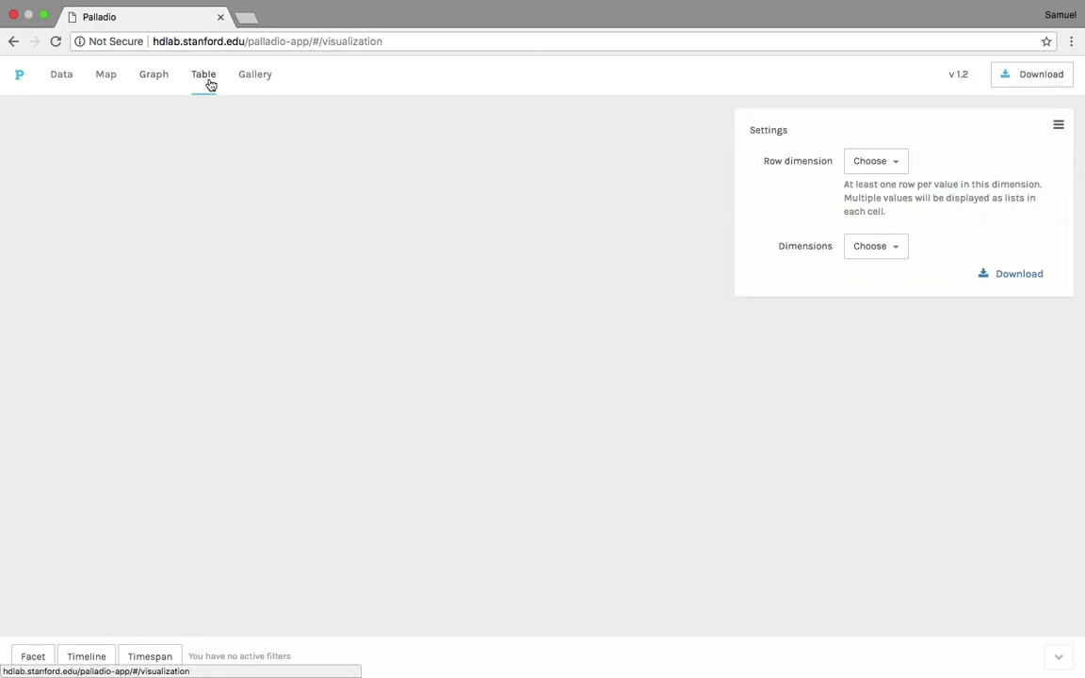
pyautogui.click(885, 163)
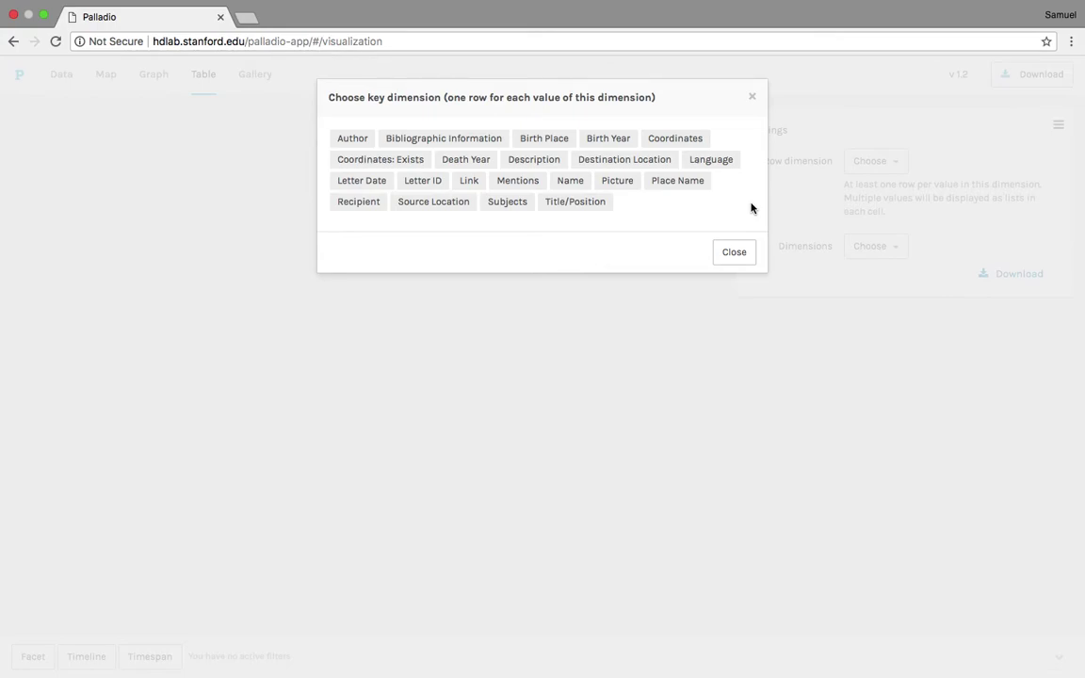
pyautogui.hotkey('ctrl', 'Right')
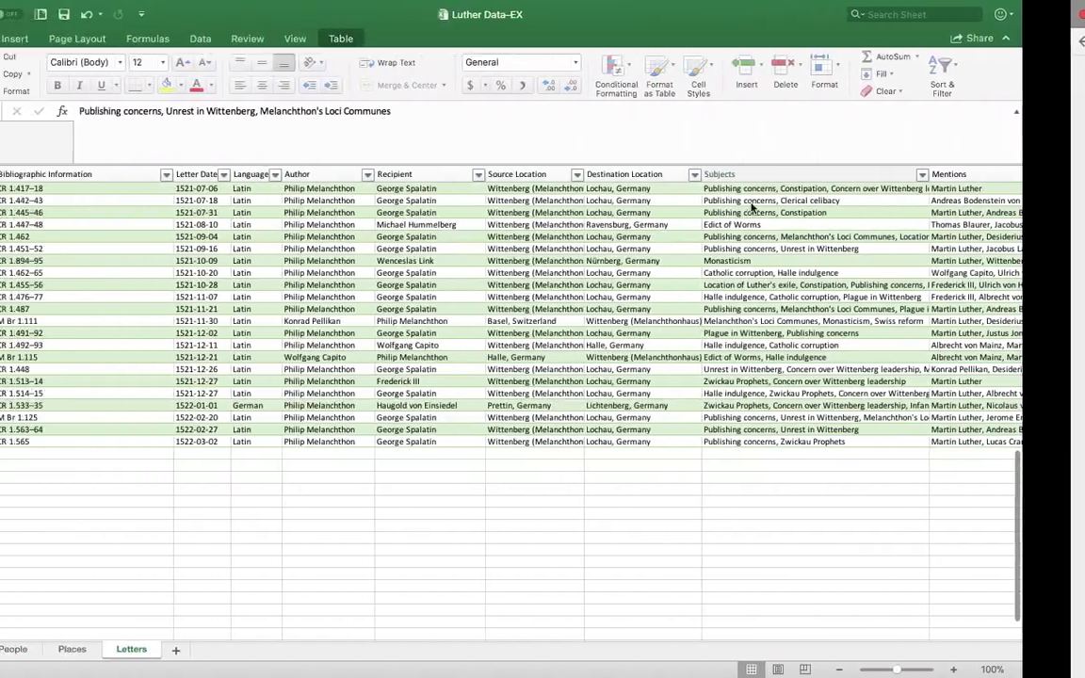
pyautogui.scroll(20, 617, 312)
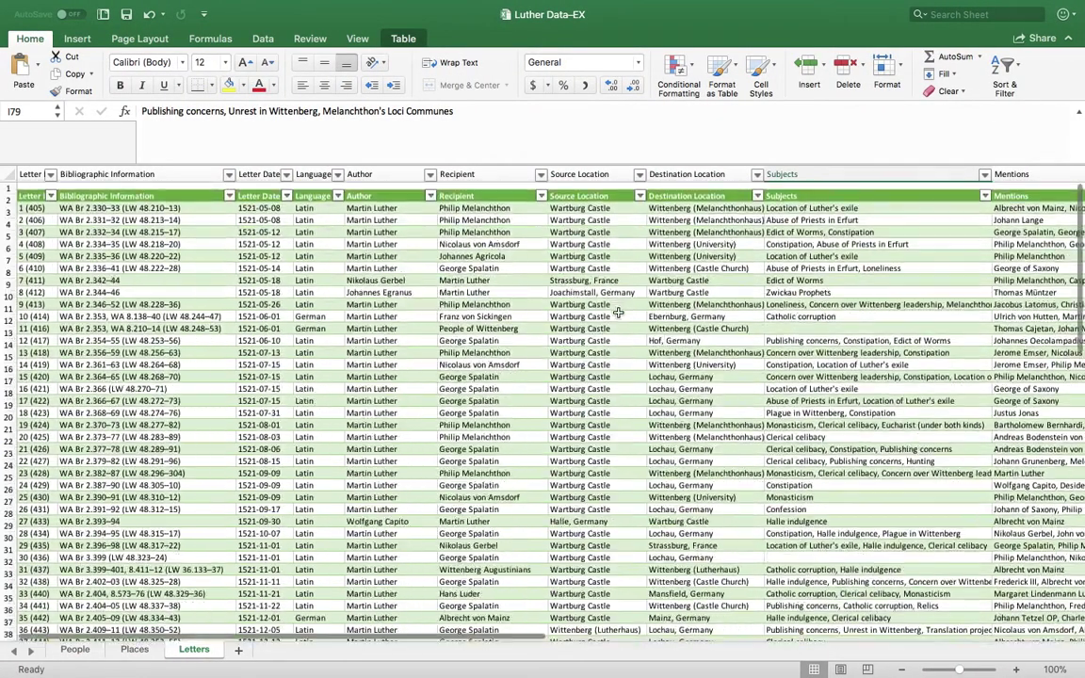
pyautogui.hotkey('ctrl', 'Right')
pyautogui.hotkey('ctrl', 'Left')
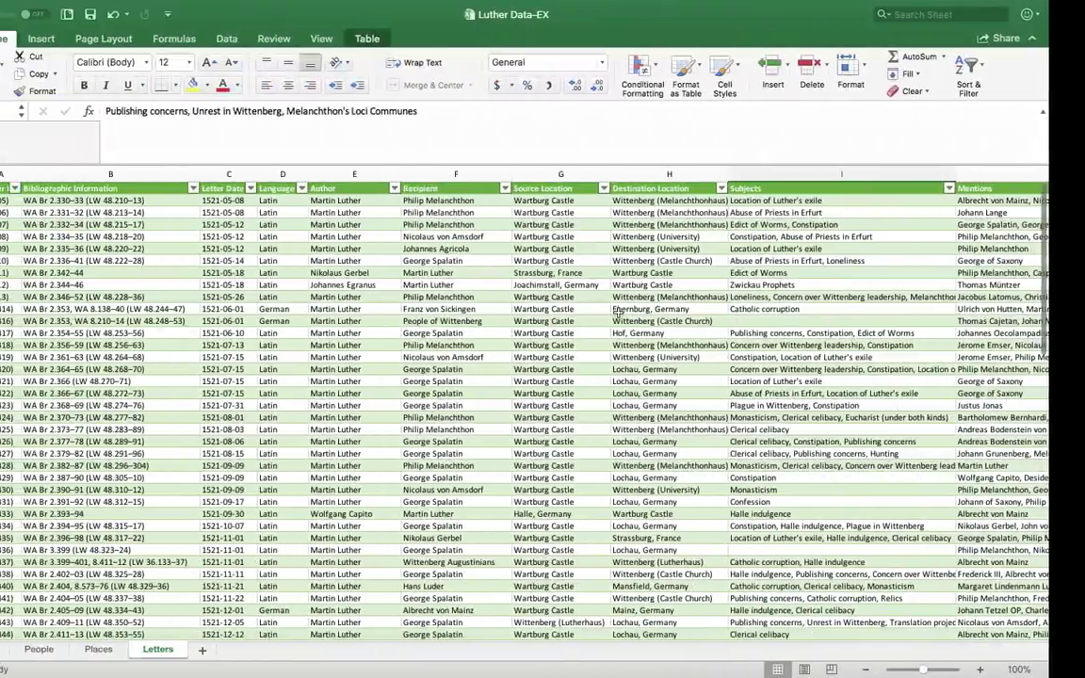
pyautogui.hotkey('ctrl', 'Right')
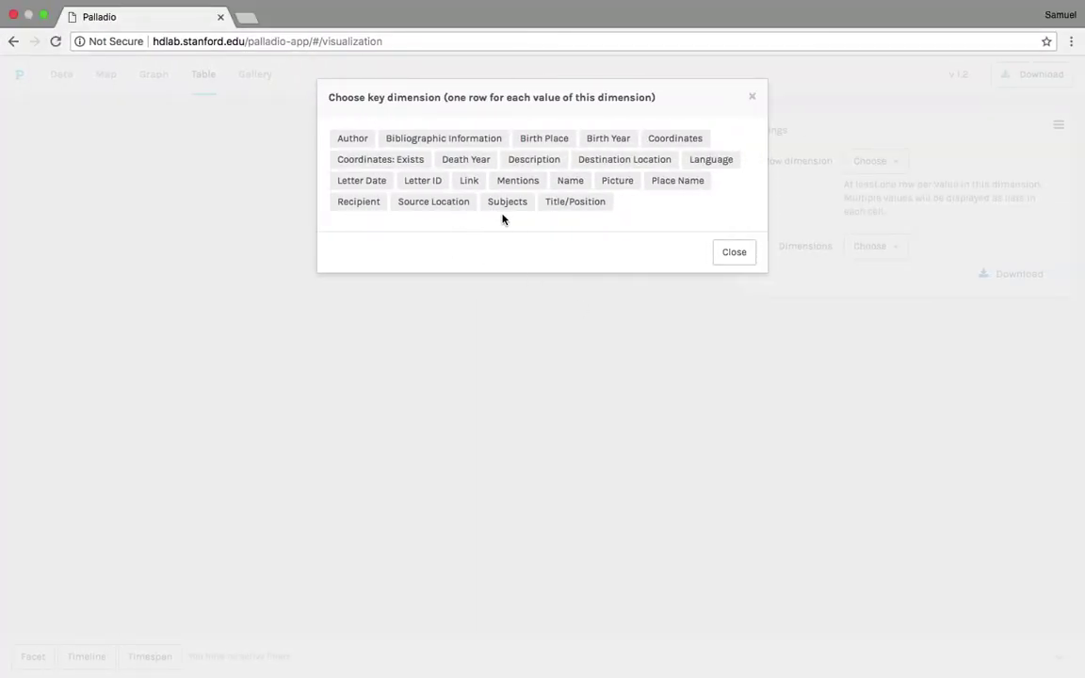
# - Pick Letter ID as the row dimension and close the chooser, listing 80 letters
pyautogui.click(421, 188)
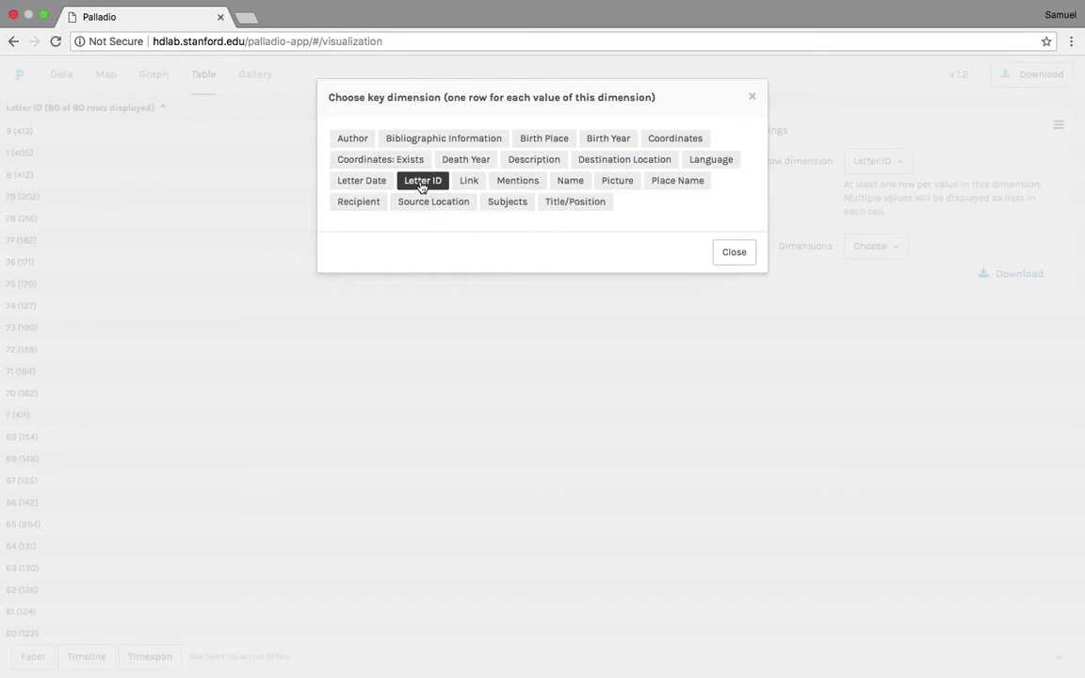
pyautogui.click(733, 254)
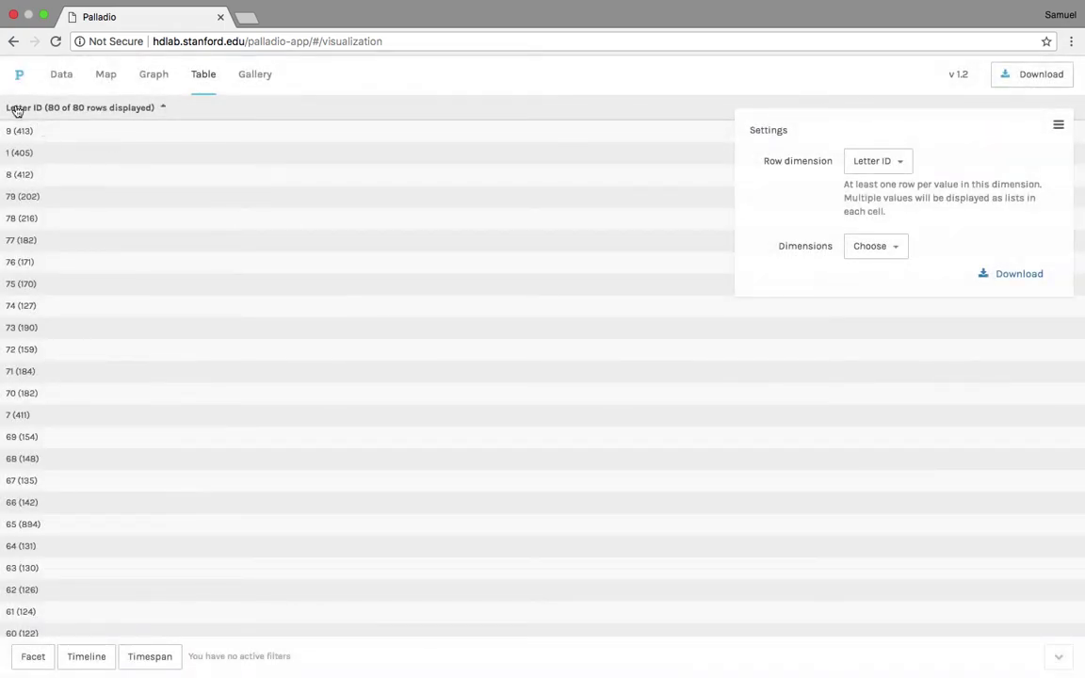
# - Add Letter Date, Author, Recipient and Source Location as the first table columns, in that order
pyautogui.click(893, 248)
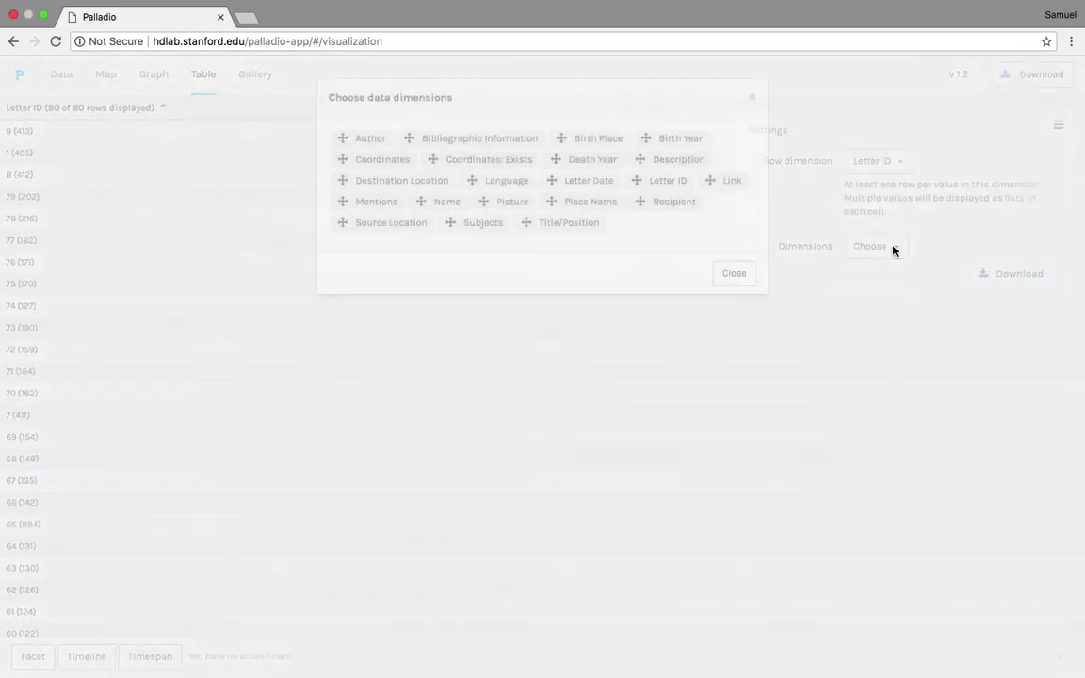
pyautogui.click(373, 142)
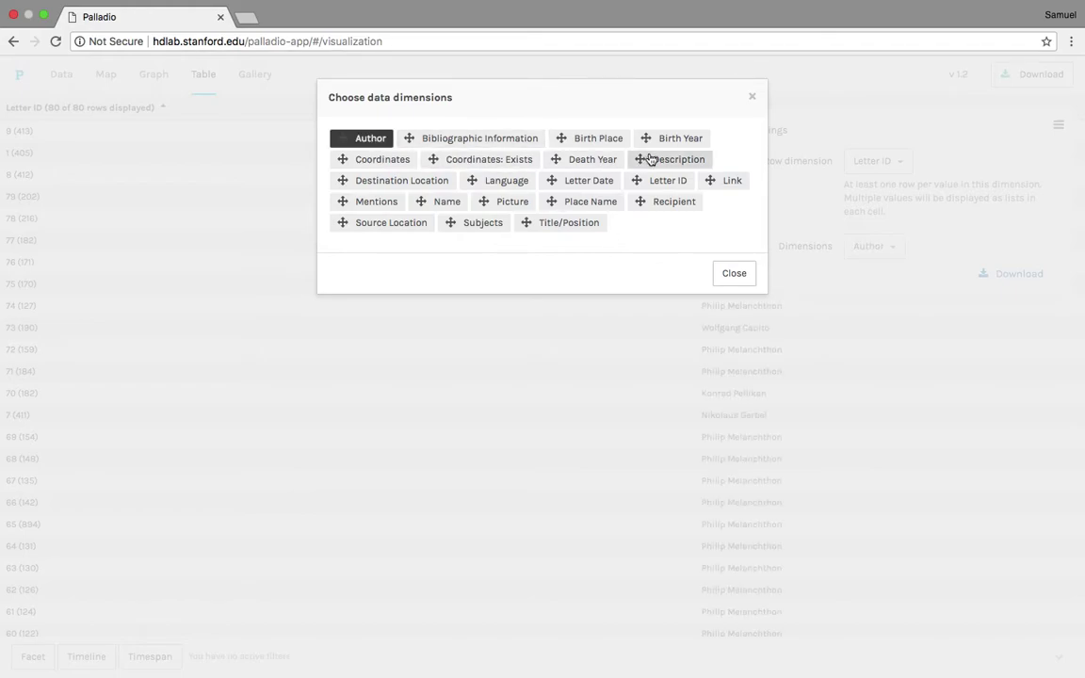
pyautogui.click(591, 181)
pyautogui.moveTo(590, 182); pyautogui.dragTo(373, 146)
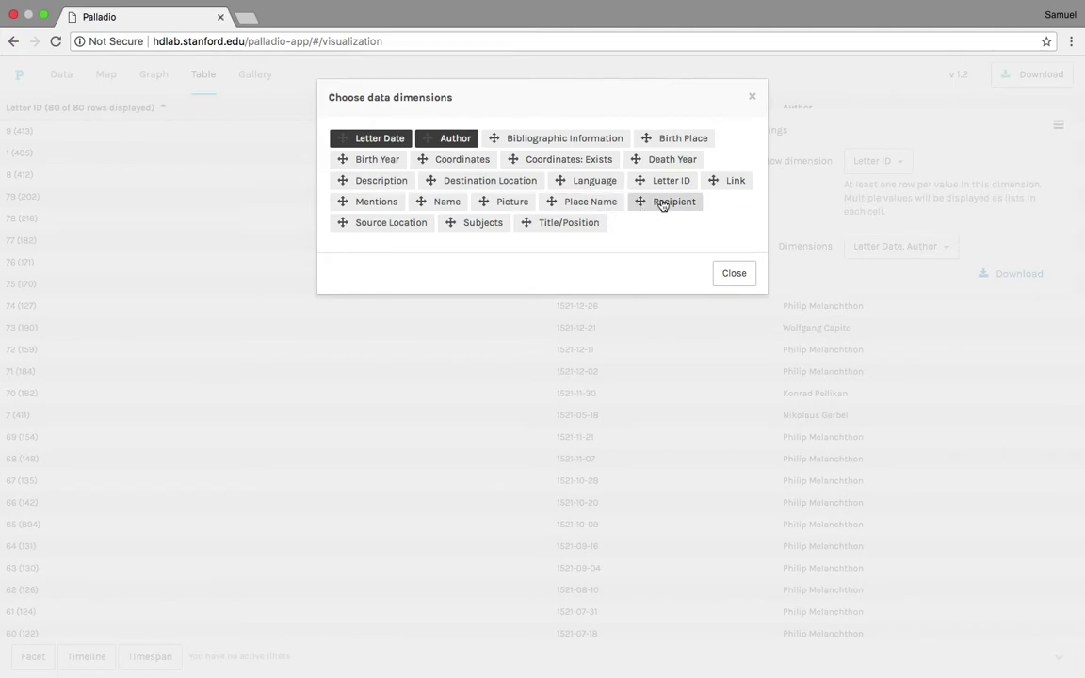
pyautogui.moveTo(662, 205); pyautogui.dragTo(514, 171)
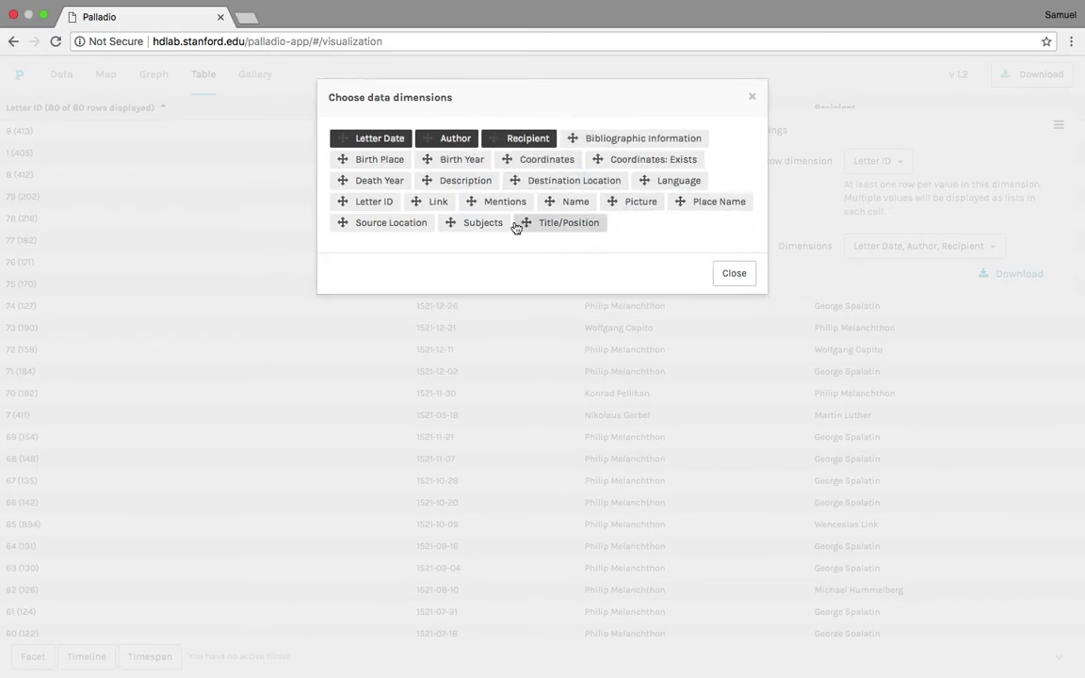
pyautogui.moveTo(415, 229); pyautogui.dragTo(624, 151)
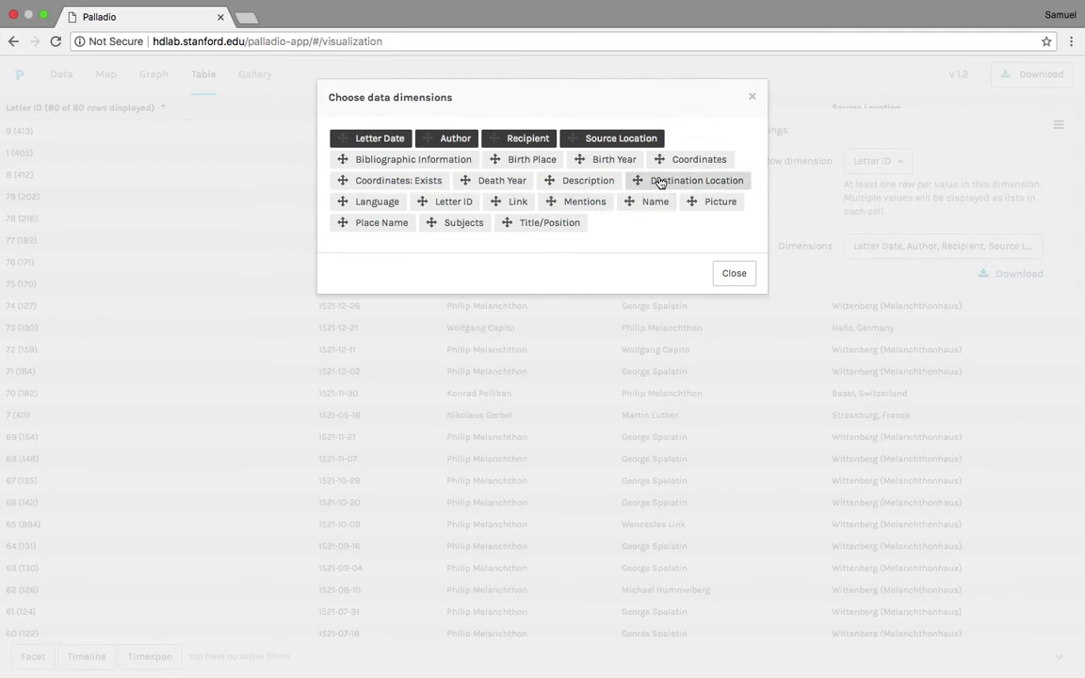
# - Append Destination Location, Subjects and Mentions columns after Source Location and close the chooser
pyautogui.moveTo(649, 180); pyautogui.dragTo(690, 141)
pyautogui.moveTo(657, 180); pyautogui.dragTo(690, 135)
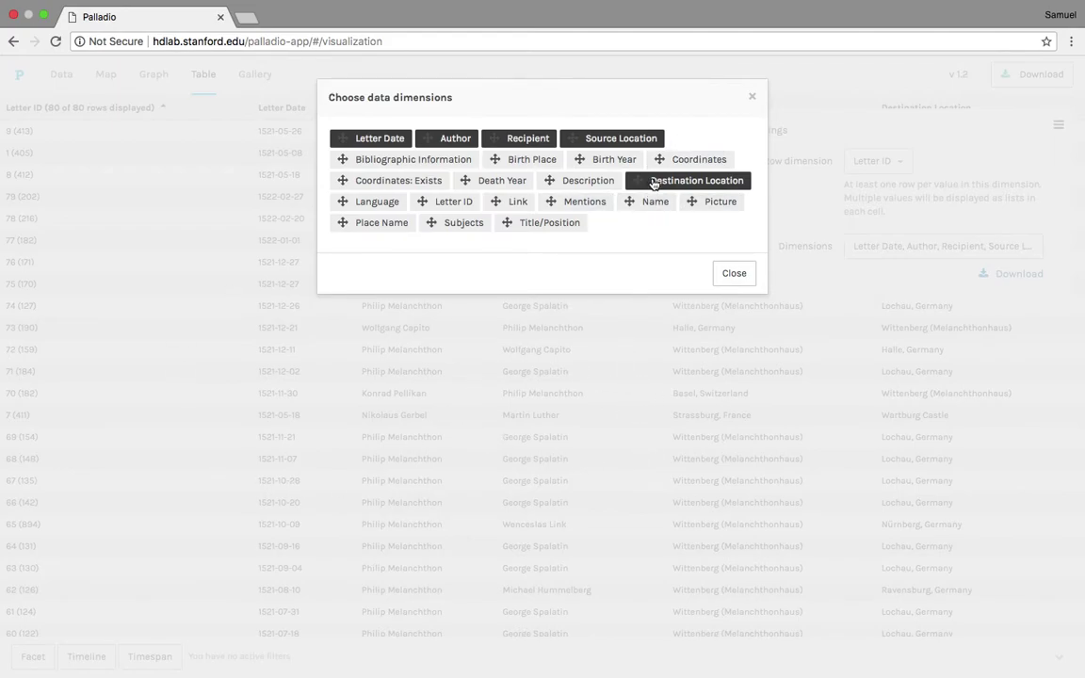
pyautogui.moveTo(637, 179); pyautogui.dragTo(695, 144)
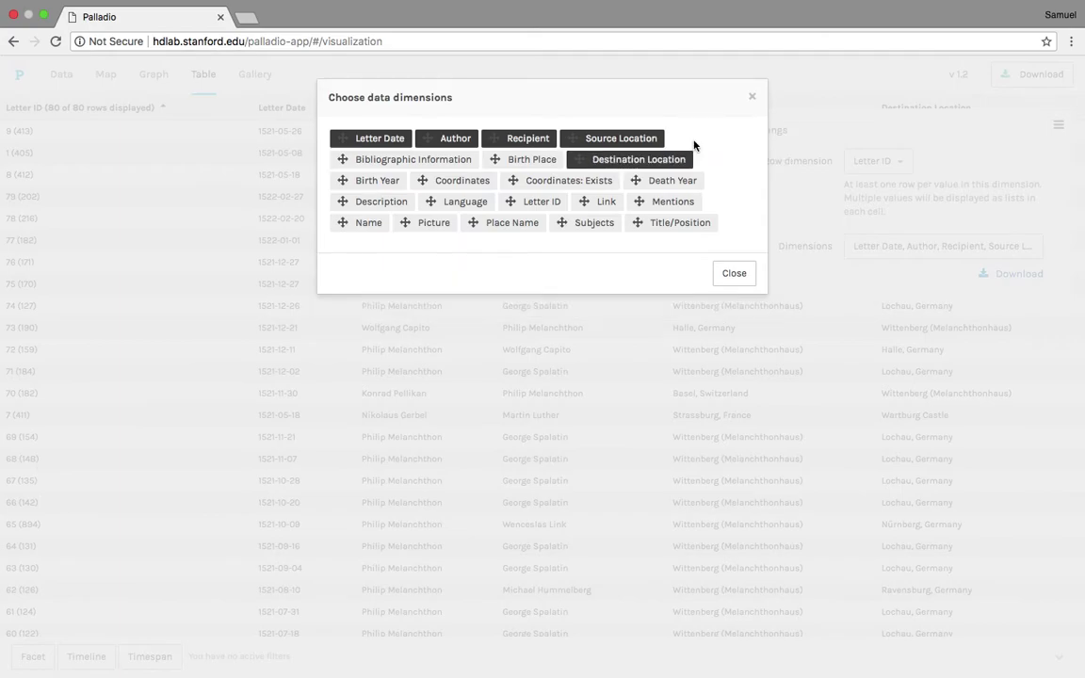
pyautogui.moveTo(629, 166); pyautogui.dragTo(416, 172)
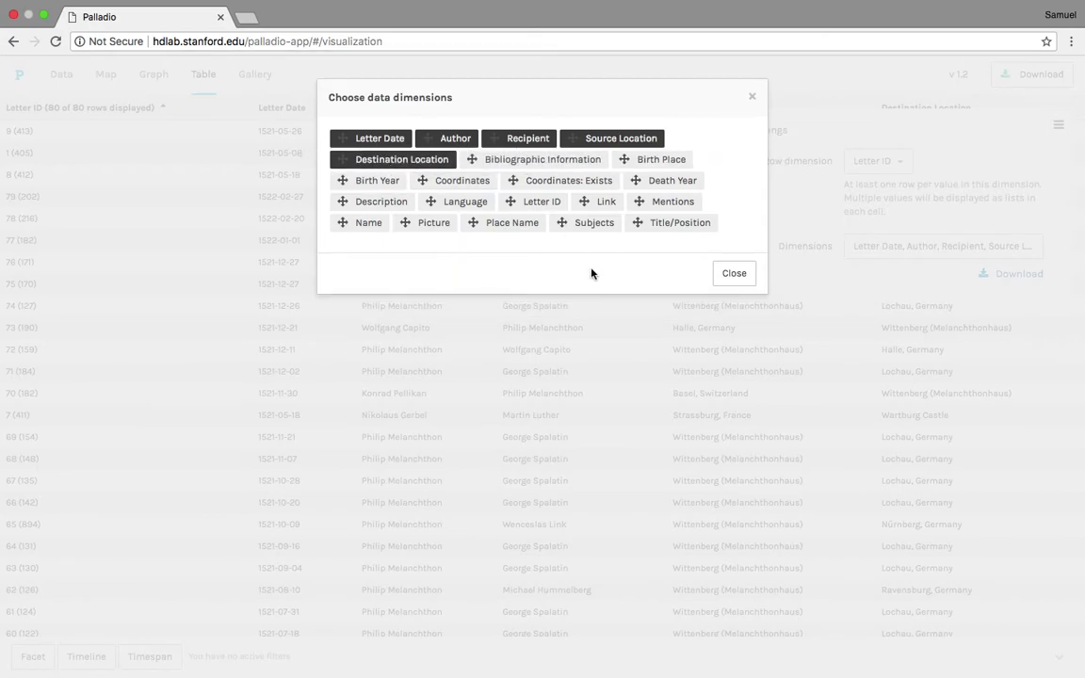
pyautogui.click(664, 202)
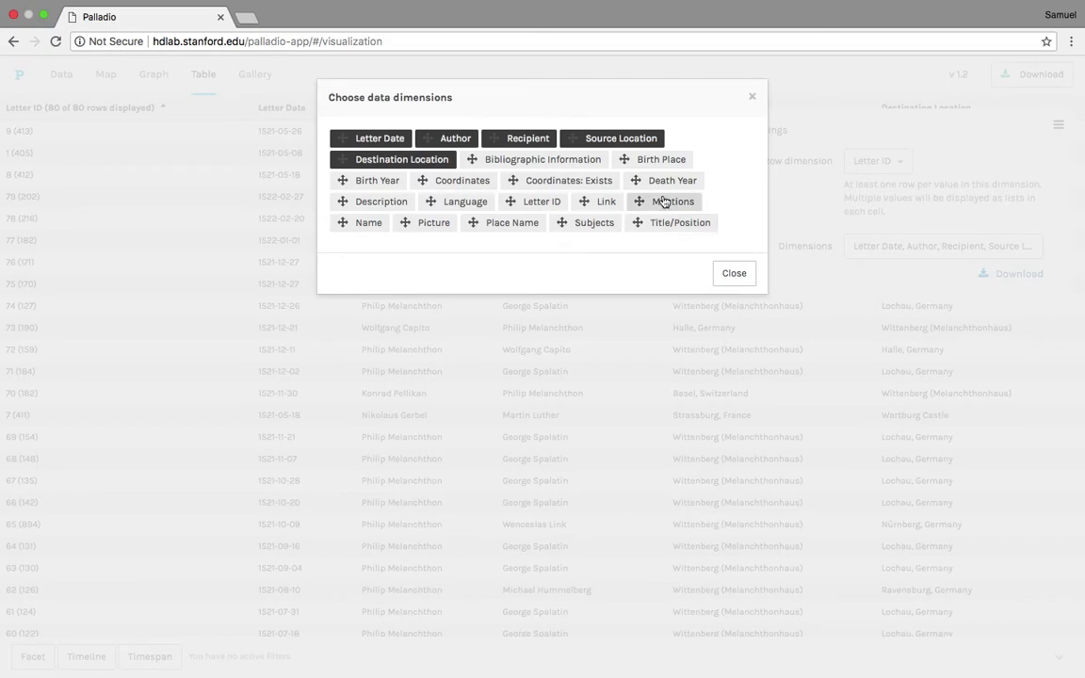
pyautogui.click(588, 227)
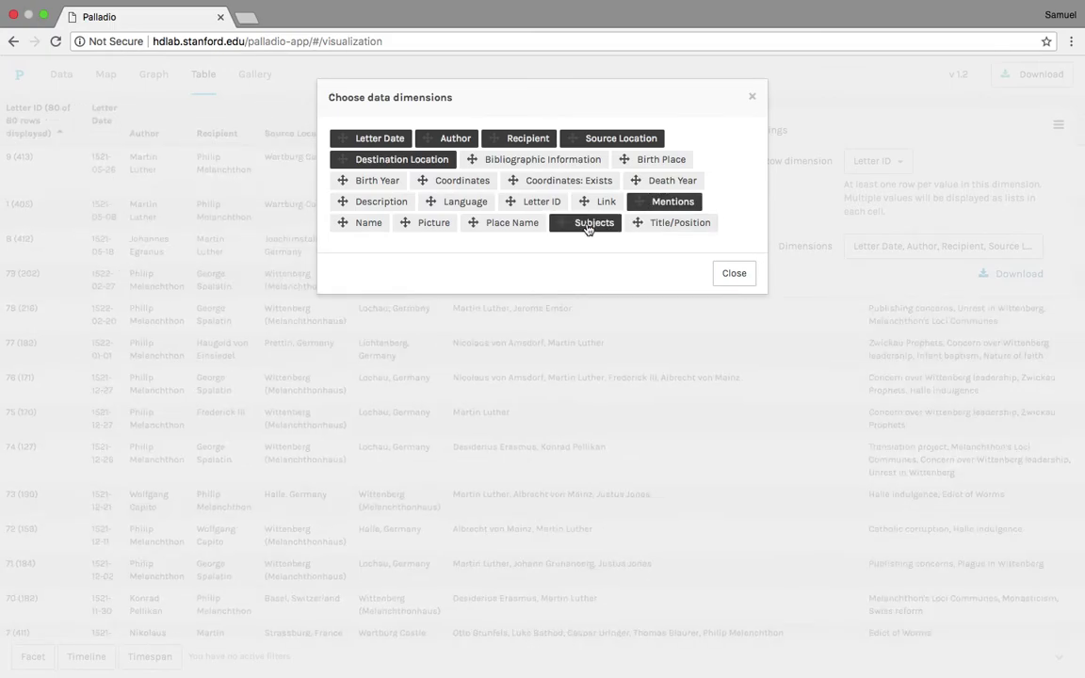
pyautogui.moveTo(588, 229); pyautogui.dragTo(502, 165)
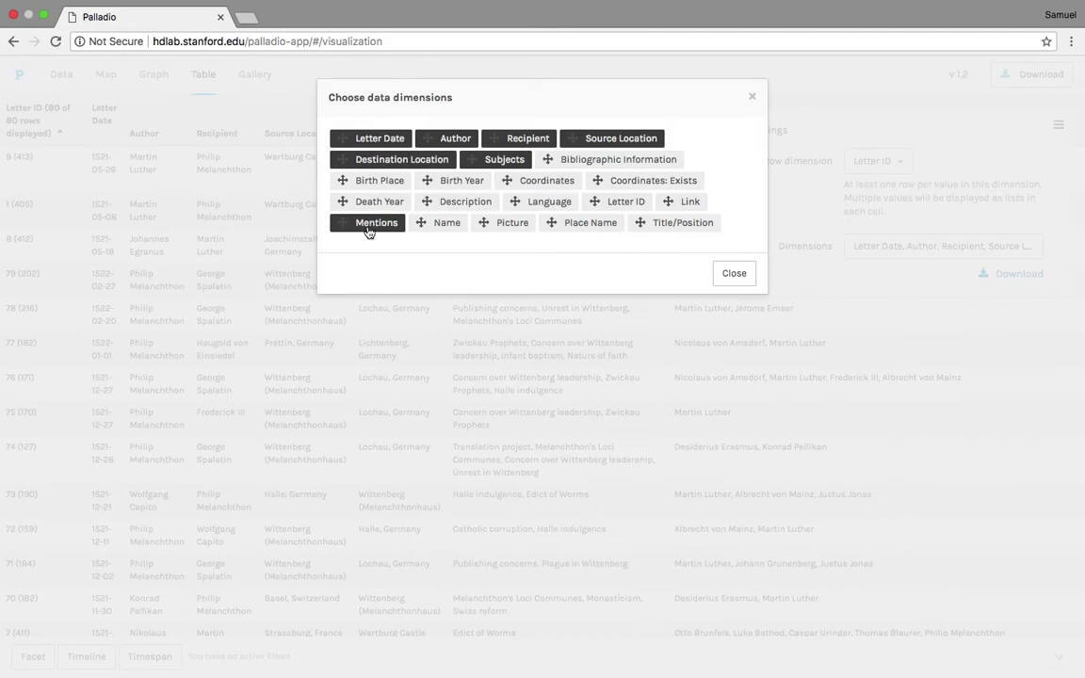
pyautogui.moveTo(367, 232); pyautogui.dragTo(624, 198)
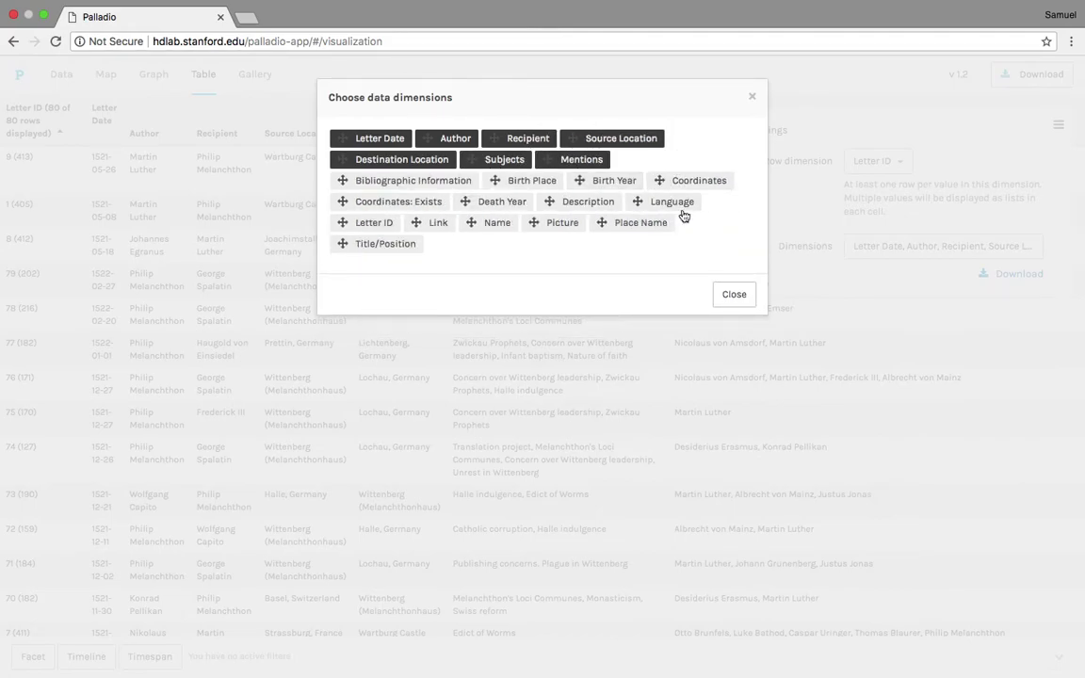
pyautogui.click(731, 293)
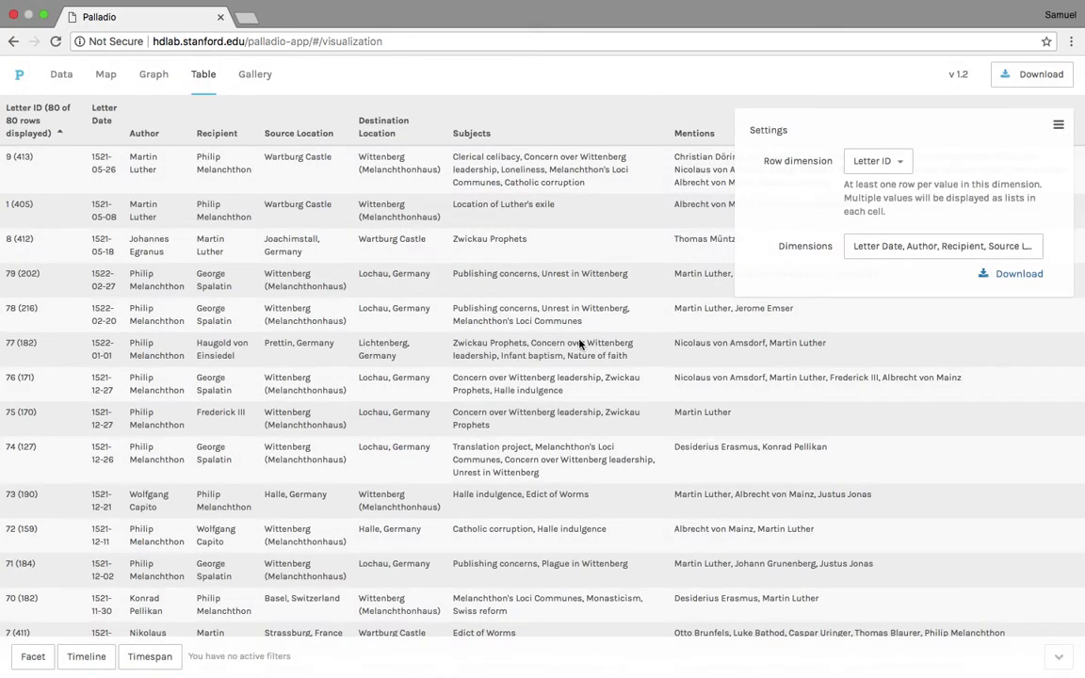
# - Hide the table settings and sort the letters by Letter Date, oldest first
pyautogui.click(1059, 125)
pyautogui.scroll(-15, 542, 313)
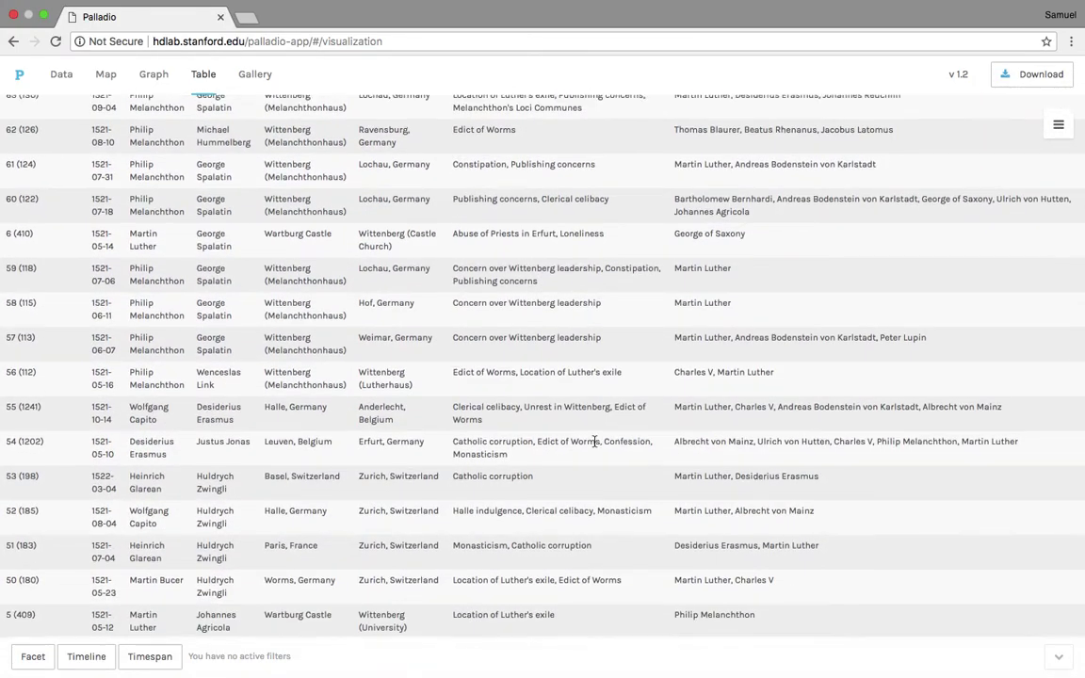
pyautogui.scroll(15, 595, 443)
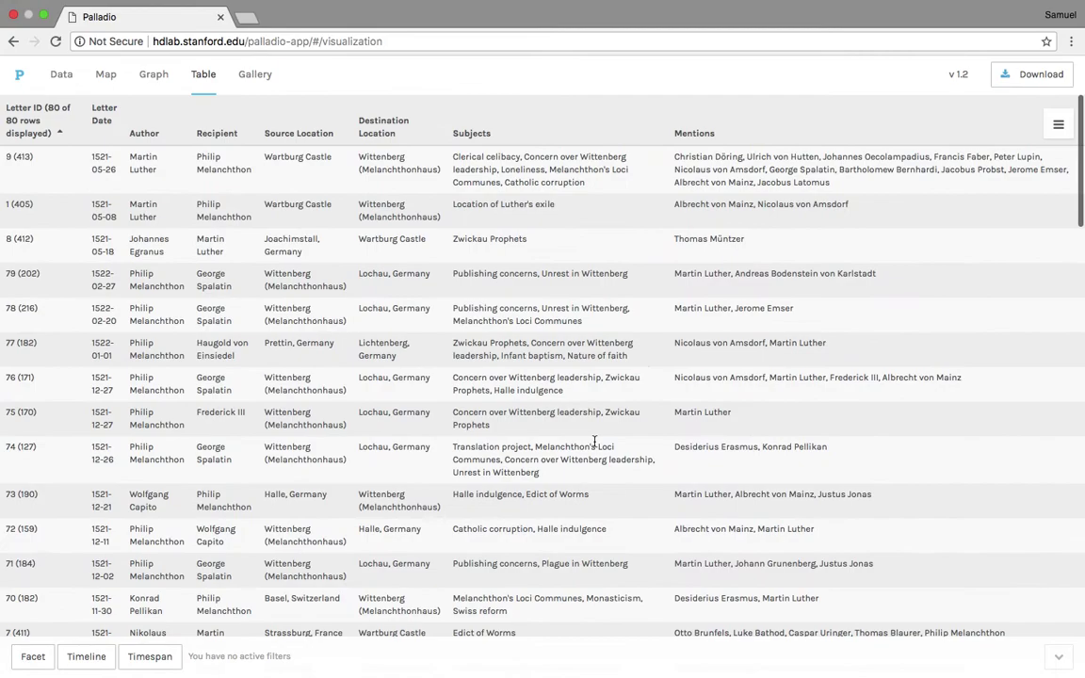
pyautogui.click(103, 121)
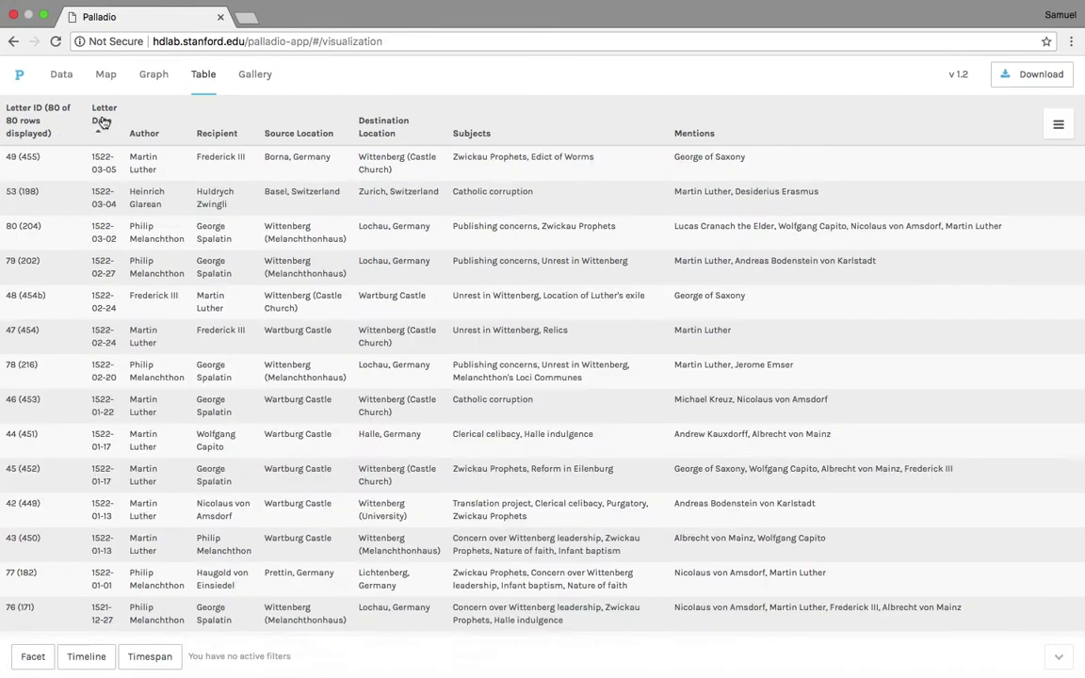
pyautogui.click(103, 122)
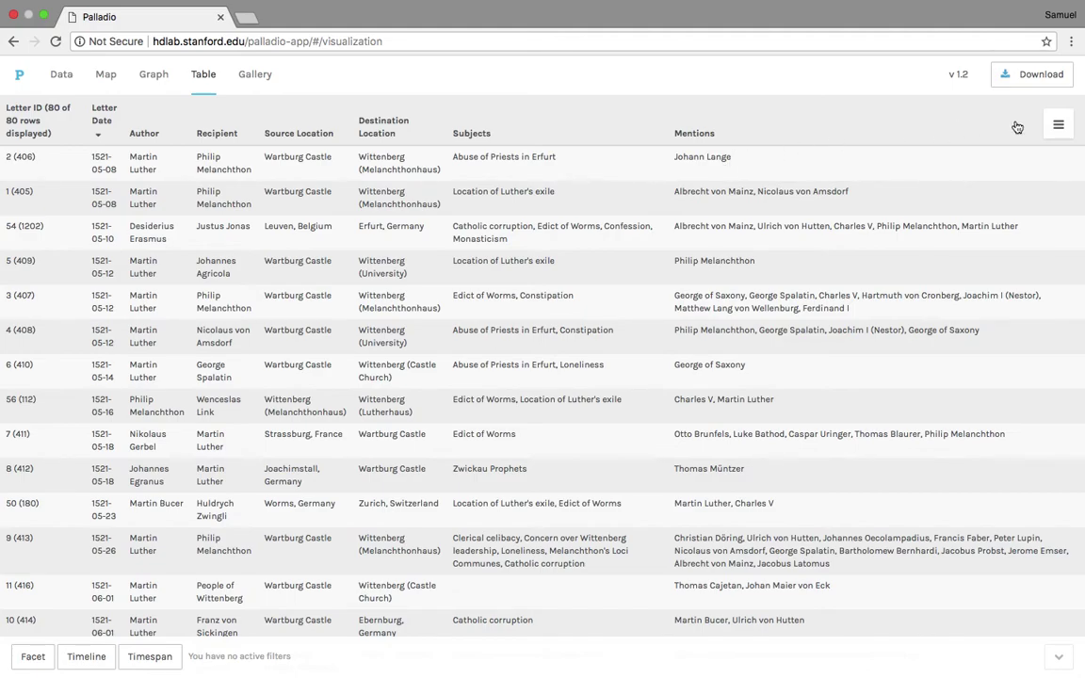
# - Add a Bibliographic Information column after Mentions and hide the table settings
pyautogui.click(1057, 124)
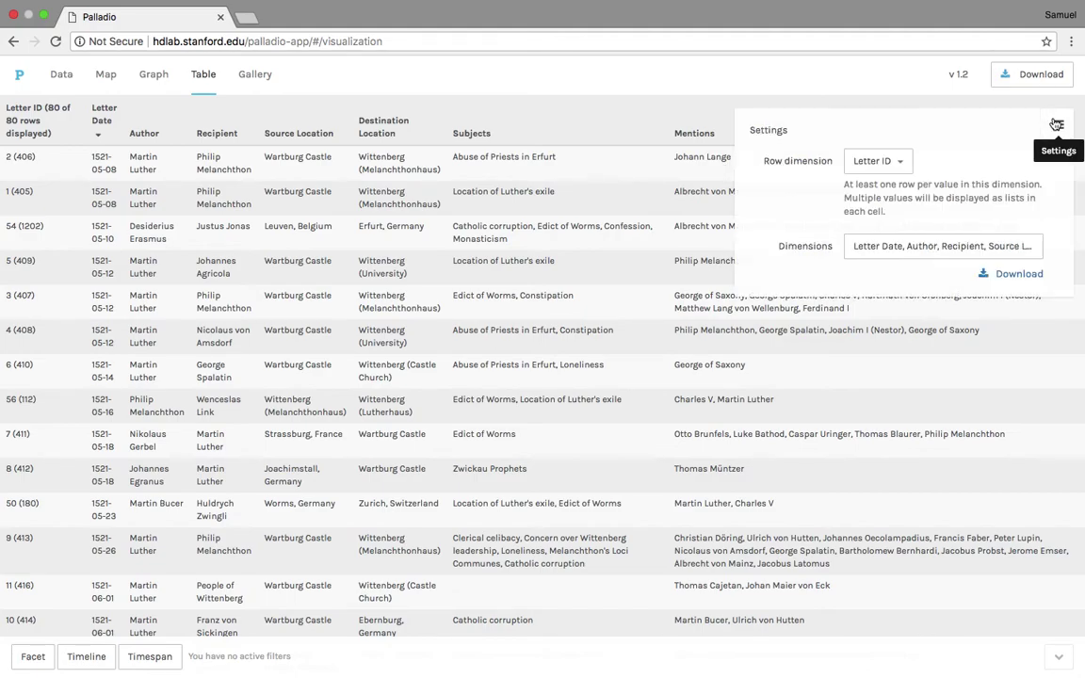
pyautogui.click(897, 249)
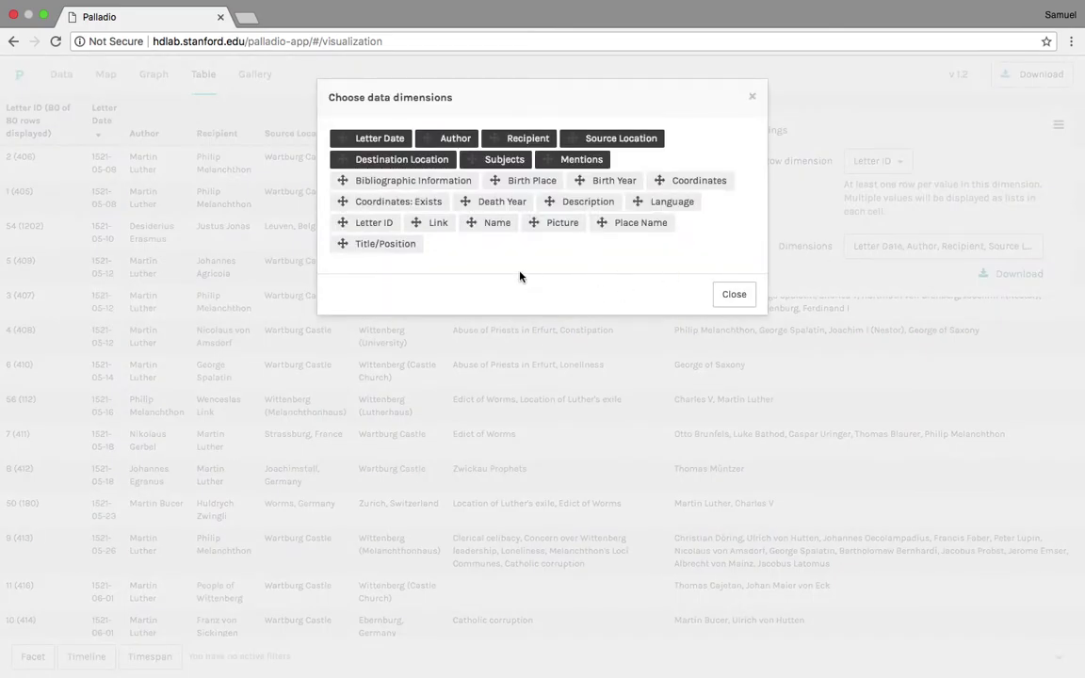
pyautogui.click(428, 181)
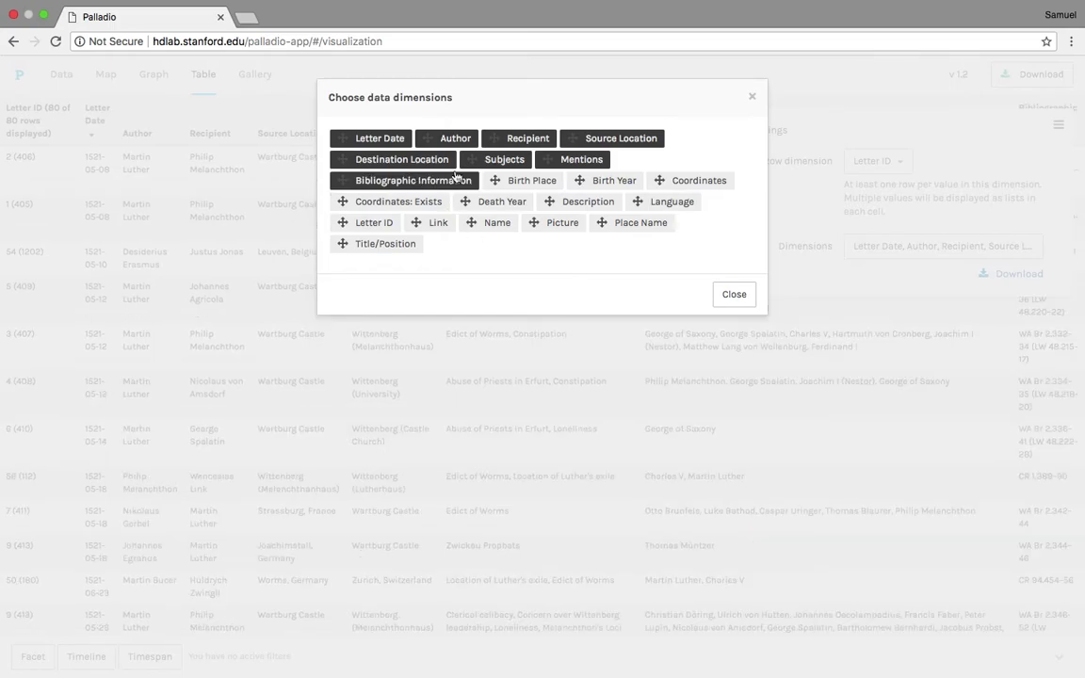
pyautogui.moveTo(417, 181); pyautogui.dragTo(720, 171)
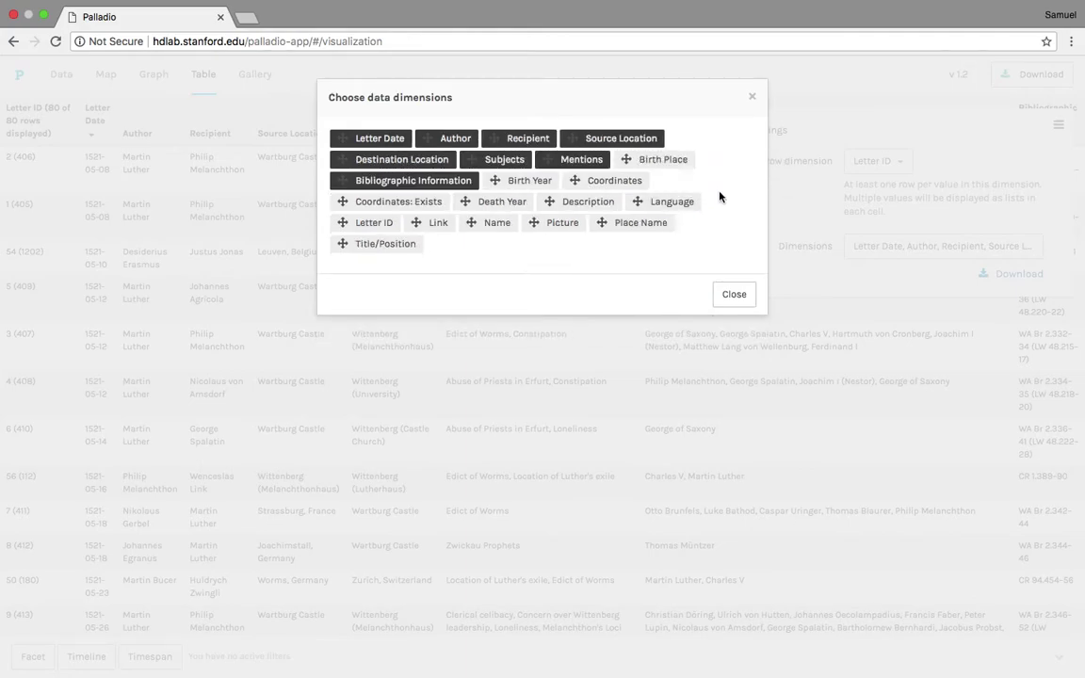
pyautogui.click(734, 294)
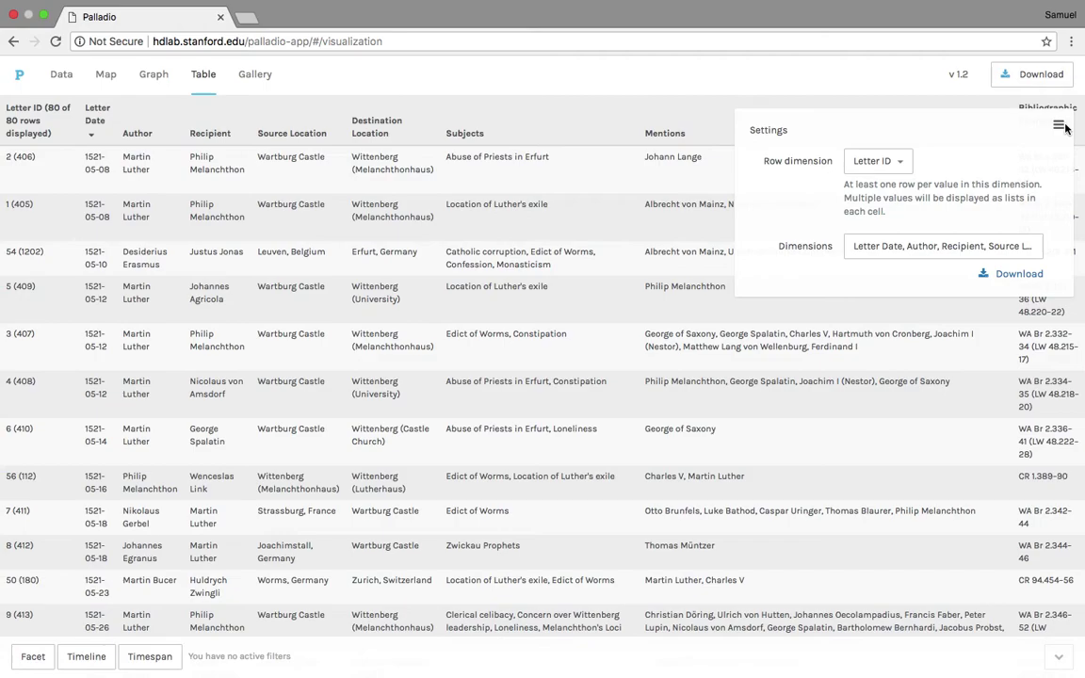
pyautogui.click(1063, 128)
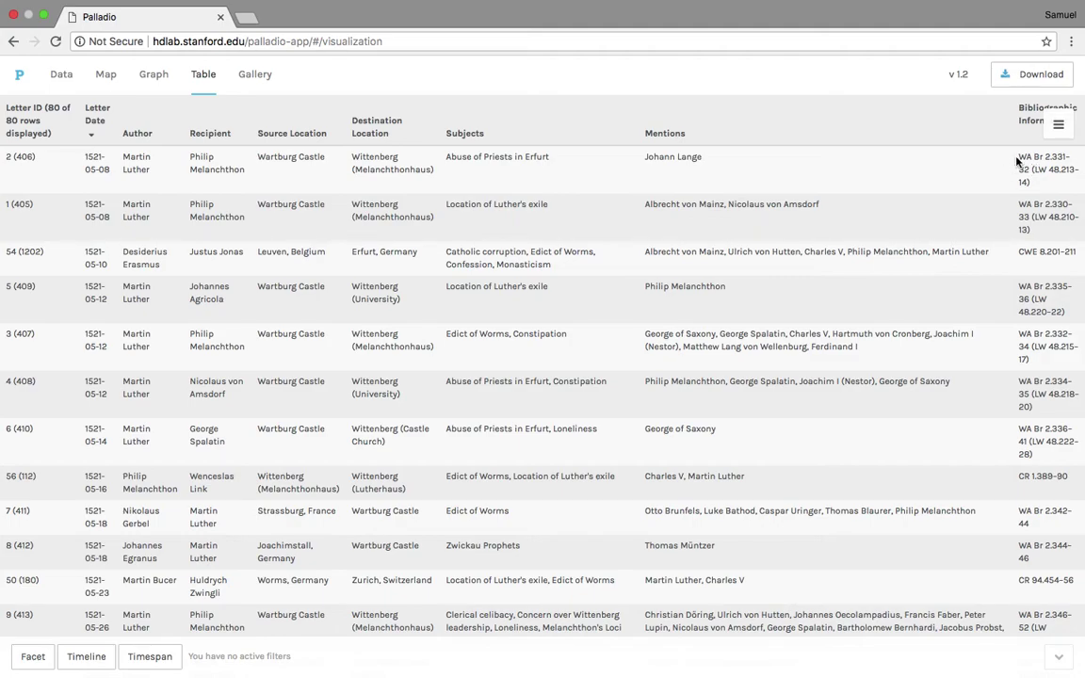
pyautogui.hscroll(-3, 826, 245)
pyautogui.scroll(-2, 593, 235)
pyautogui.scroll(2, 592, 234)
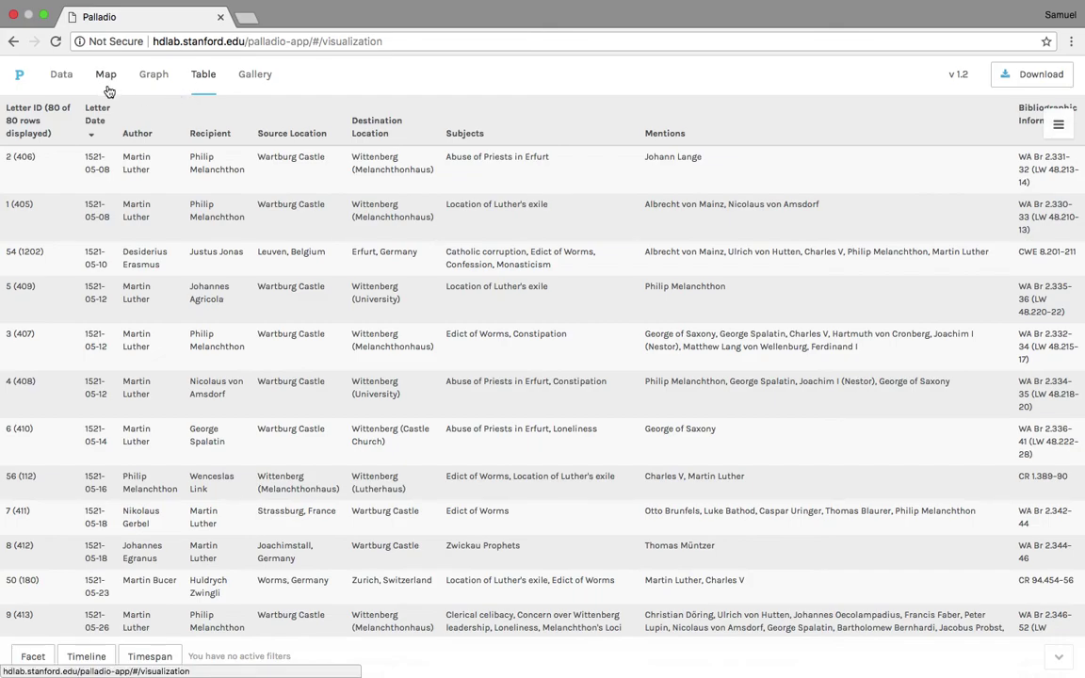
# - Open the Gallery view, keeping Name as card title and setting Title/Position as subtitle
pyautogui.click(255, 75)
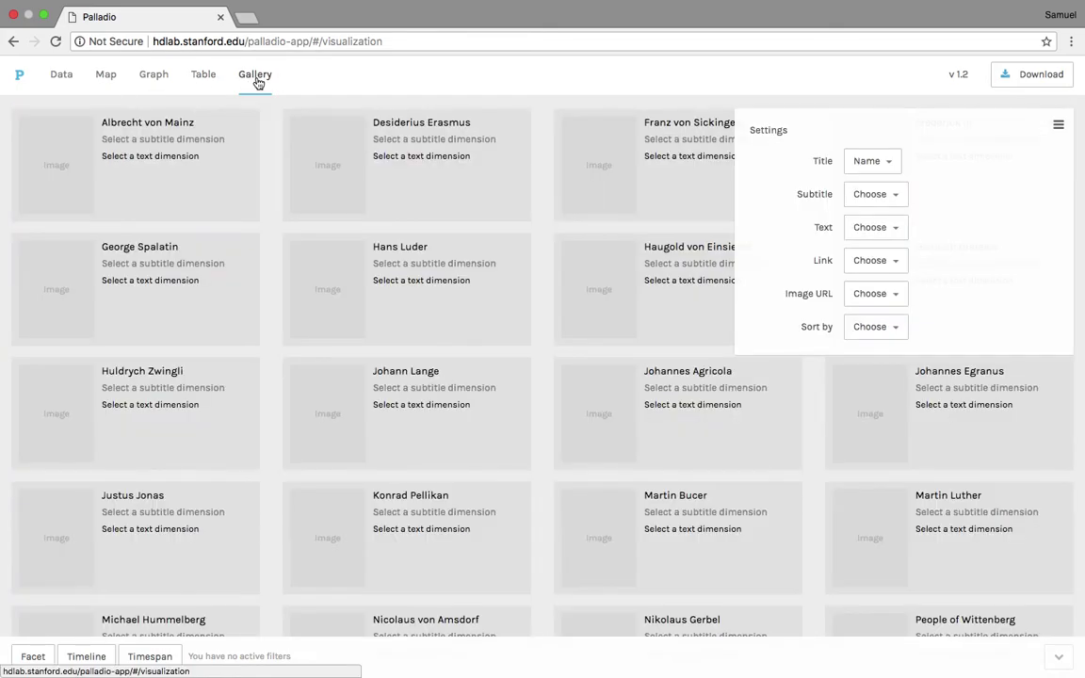
pyautogui.click(879, 161)
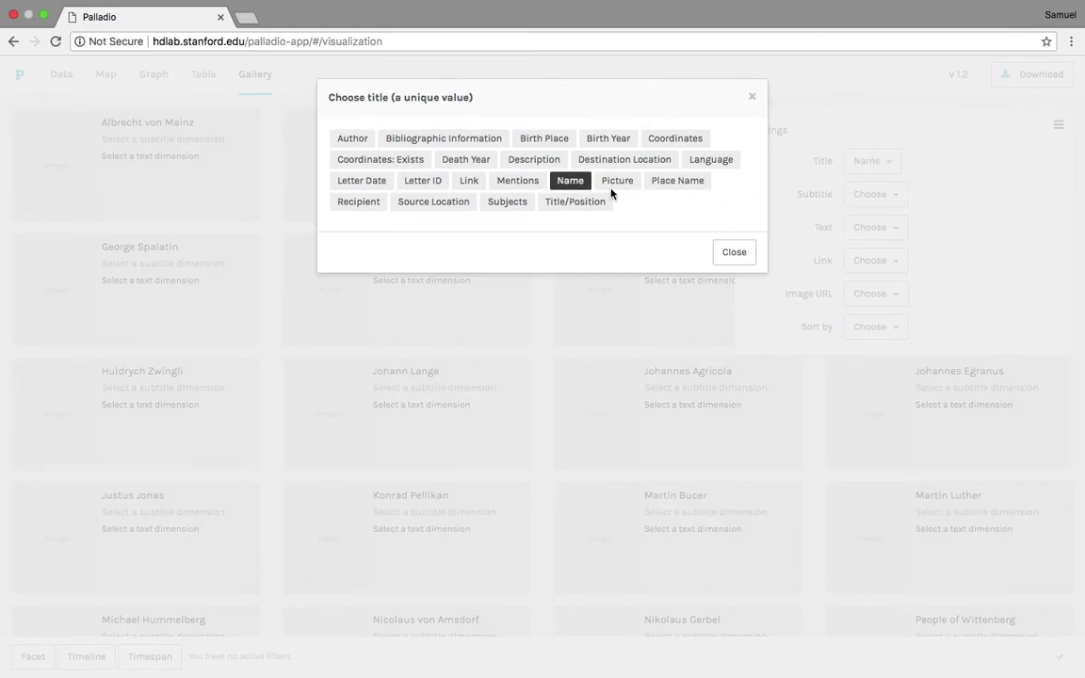
pyautogui.click(730, 254)
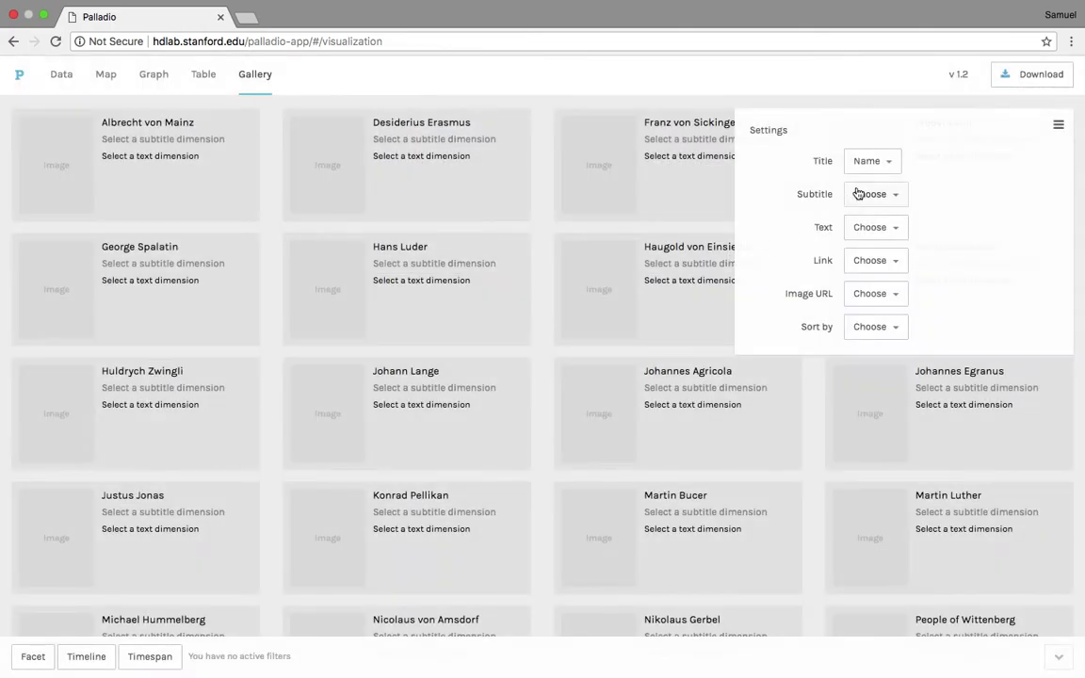
pyautogui.click(863, 195)
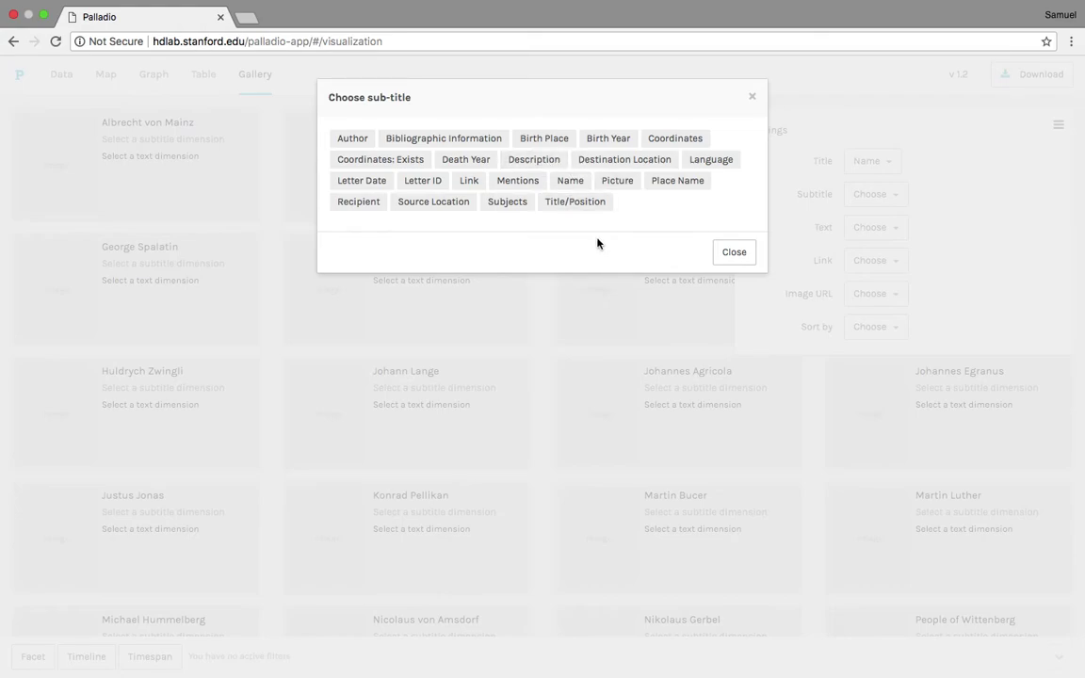
pyautogui.click(584, 208)
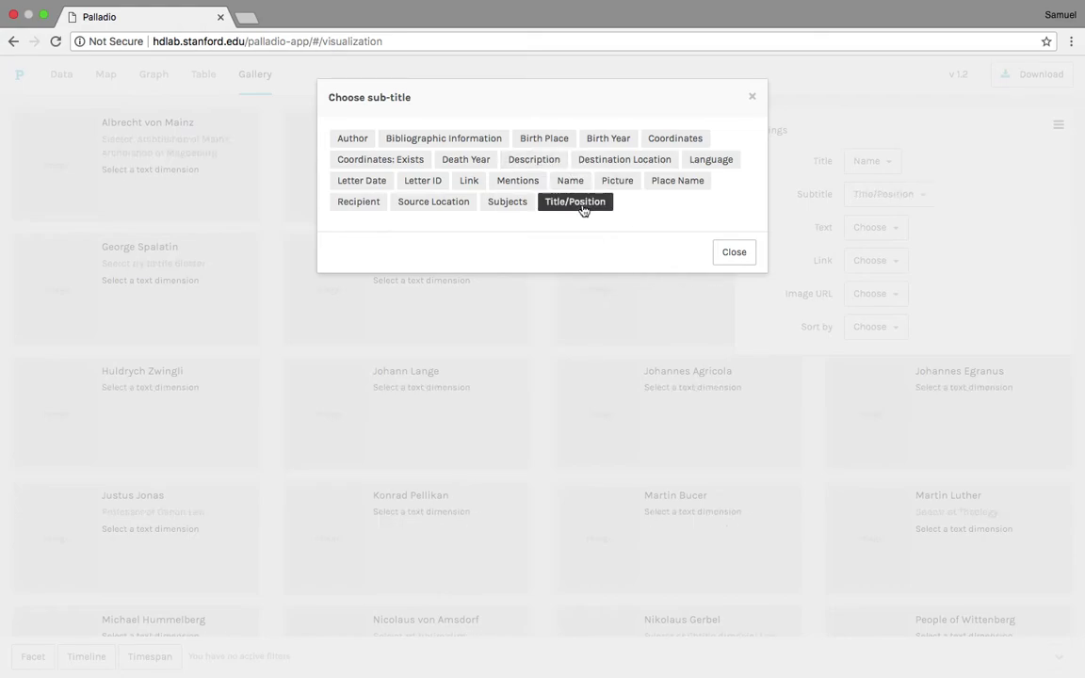
pyautogui.click(733, 252)
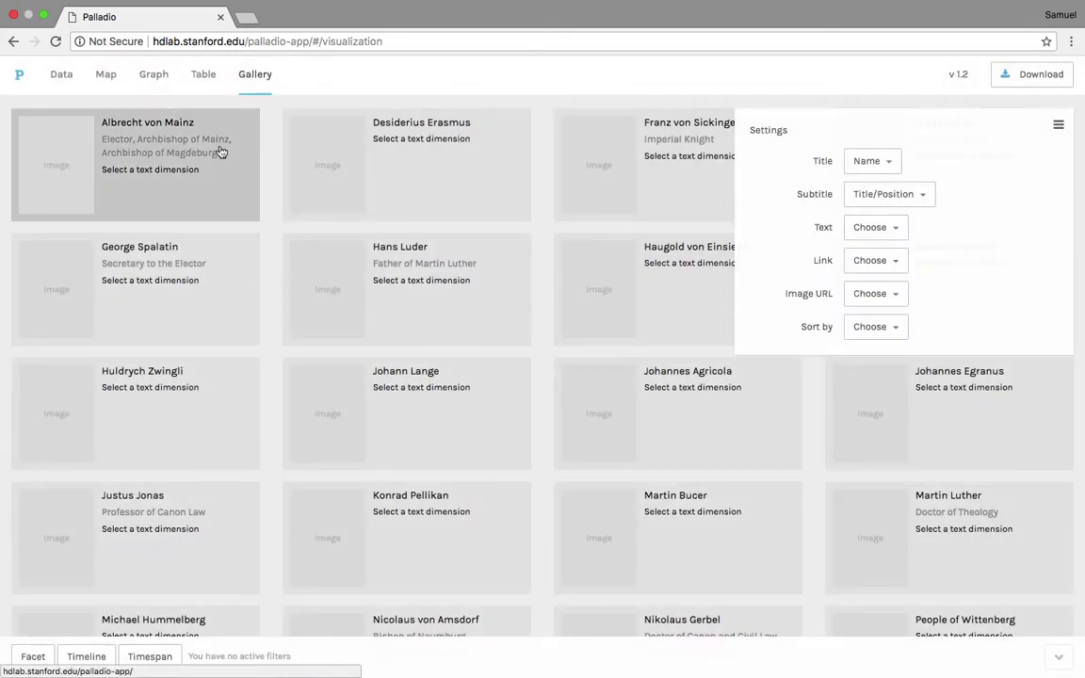
# - Set the card Text to Description, Link to Link, and Image URL to Picture
pyautogui.click(875, 226)
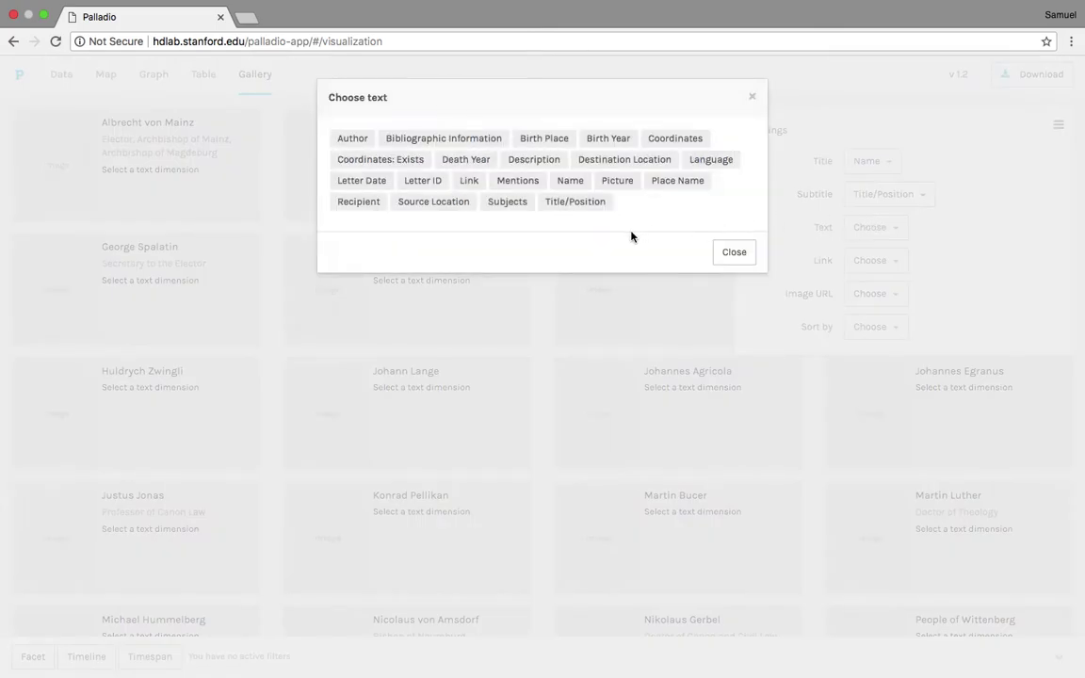
pyautogui.click(535, 161)
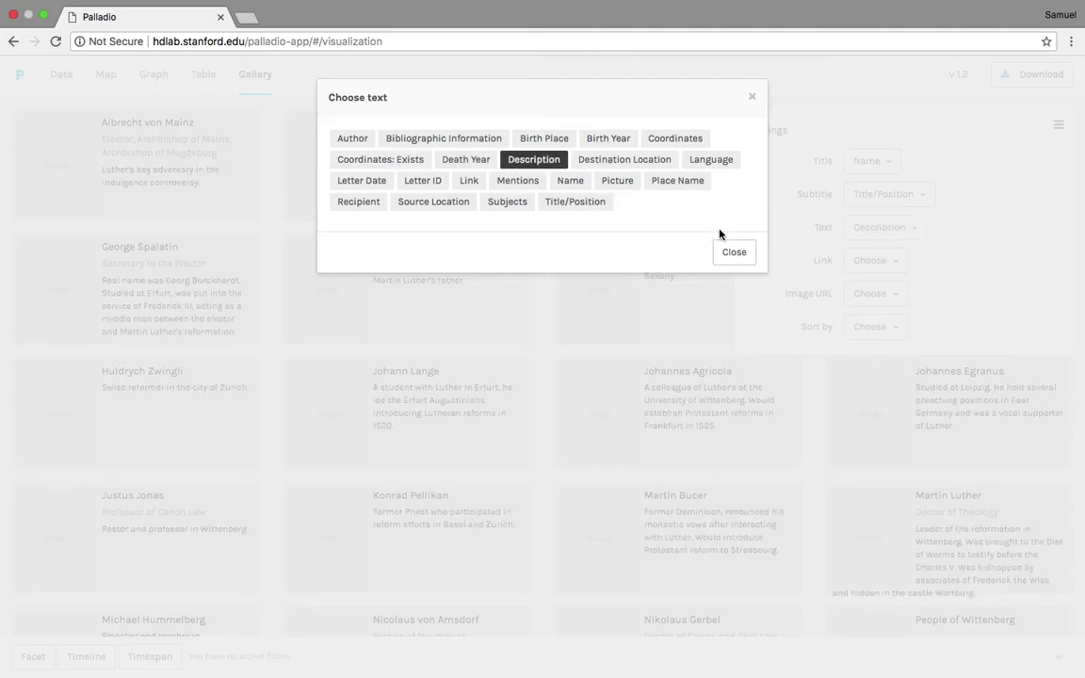
pyautogui.click(734, 253)
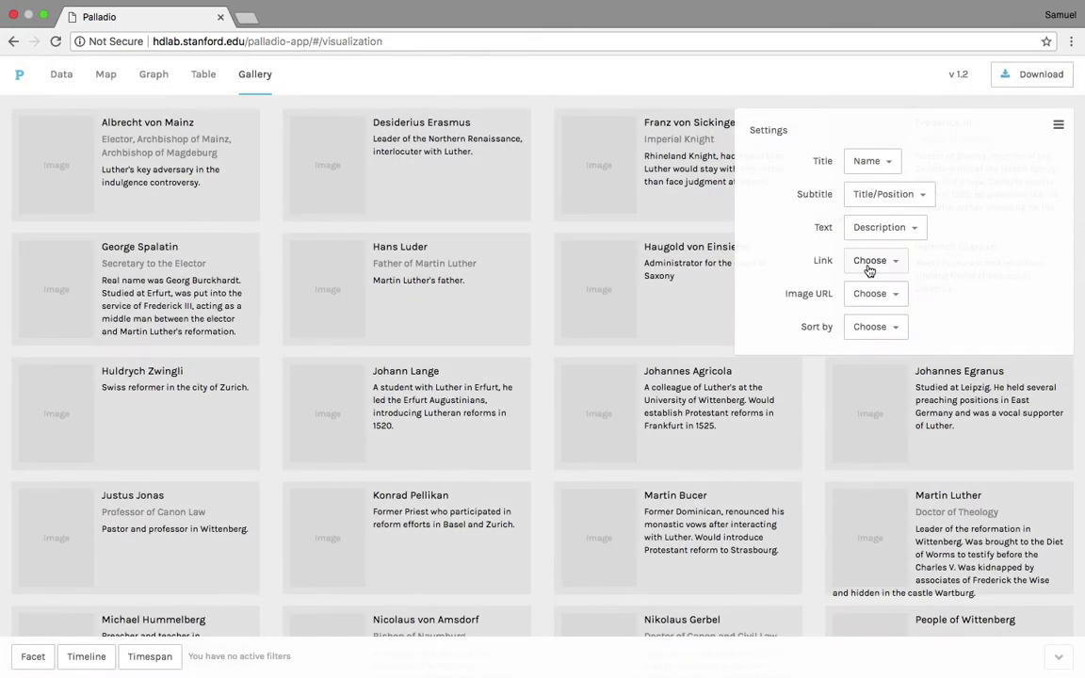
pyautogui.click(870, 263)
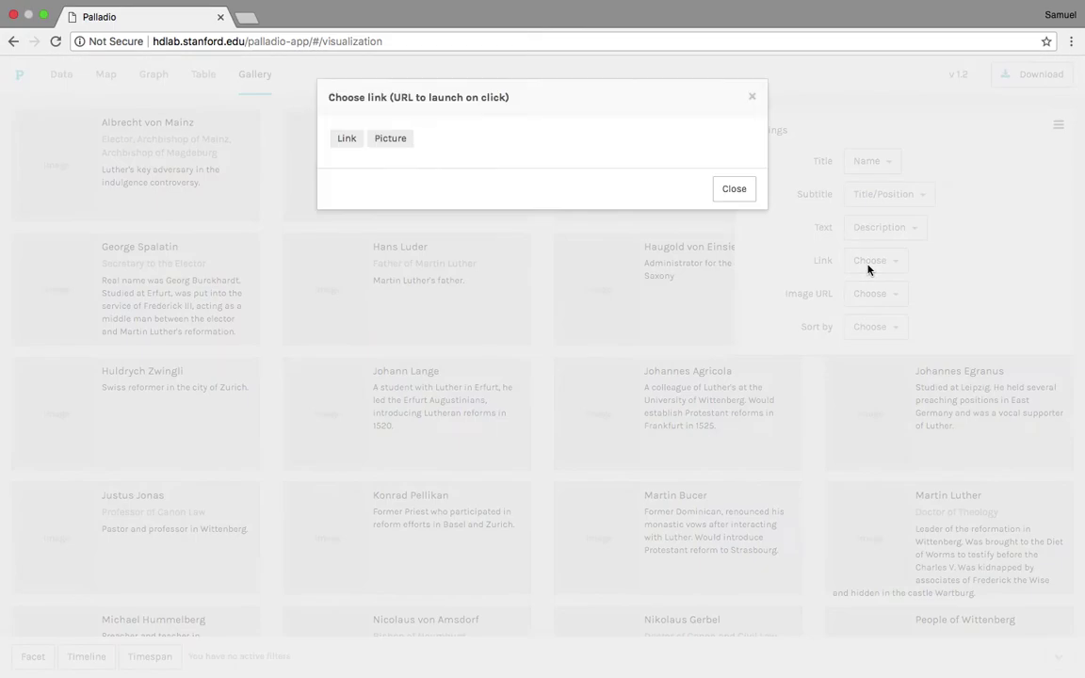
pyautogui.click(337, 142)
pyautogui.click(735, 191)
pyautogui.click(895, 293)
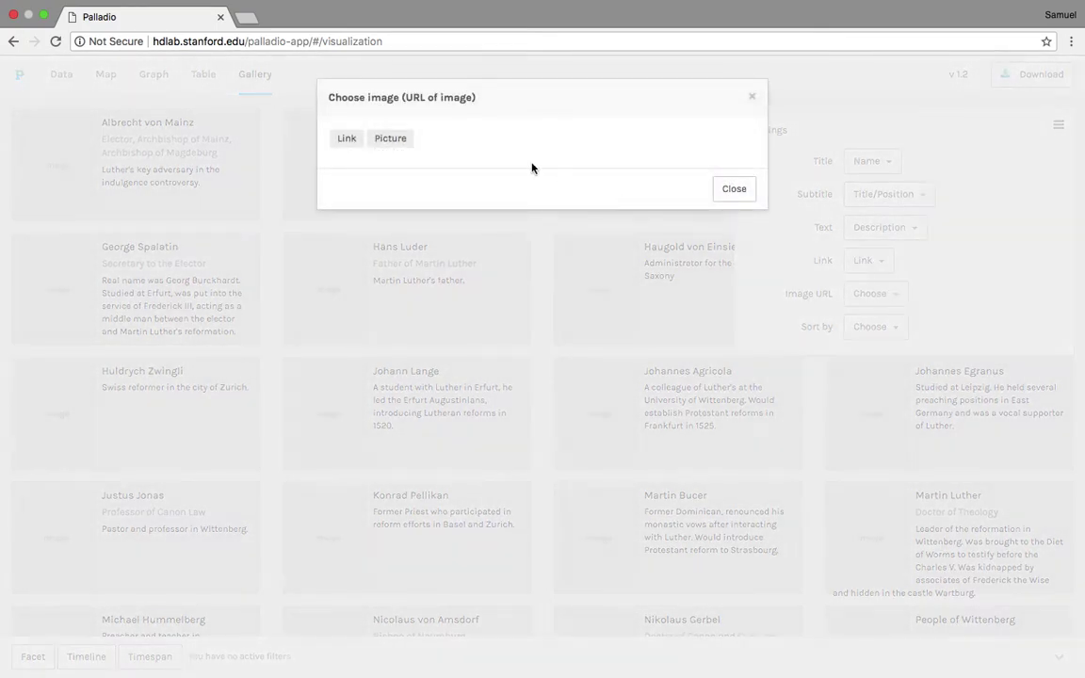
pyautogui.click(398, 140)
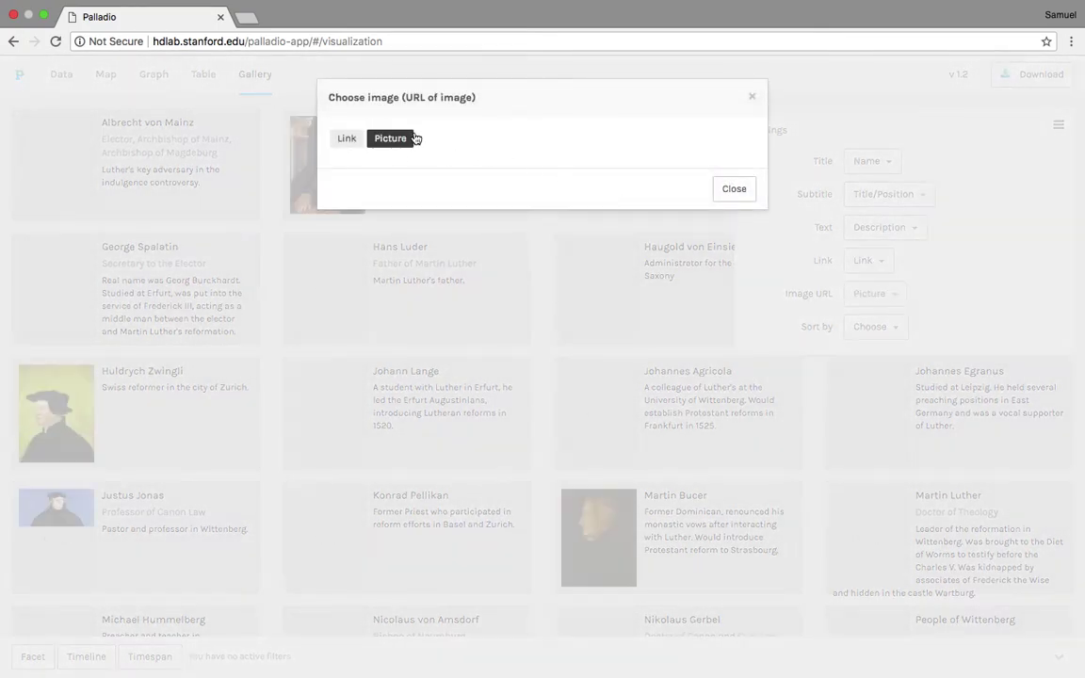
pyautogui.click(738, 196)
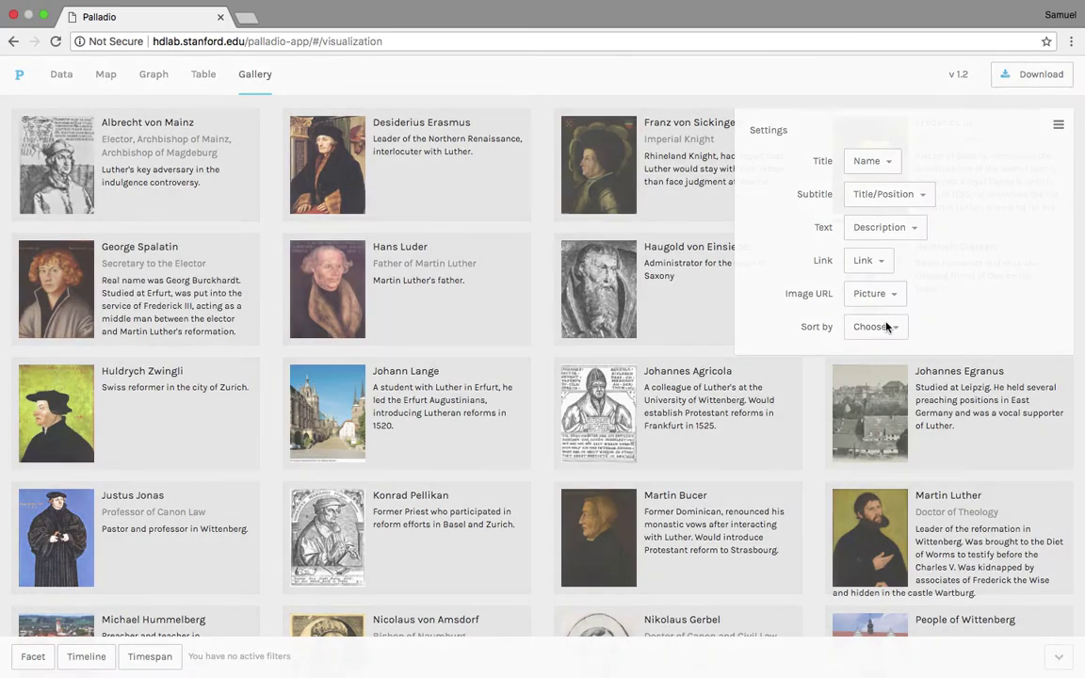
# - Sort the gallery cards by Birth Year and hide the gallery settings
pyautogui.click(883, 326)
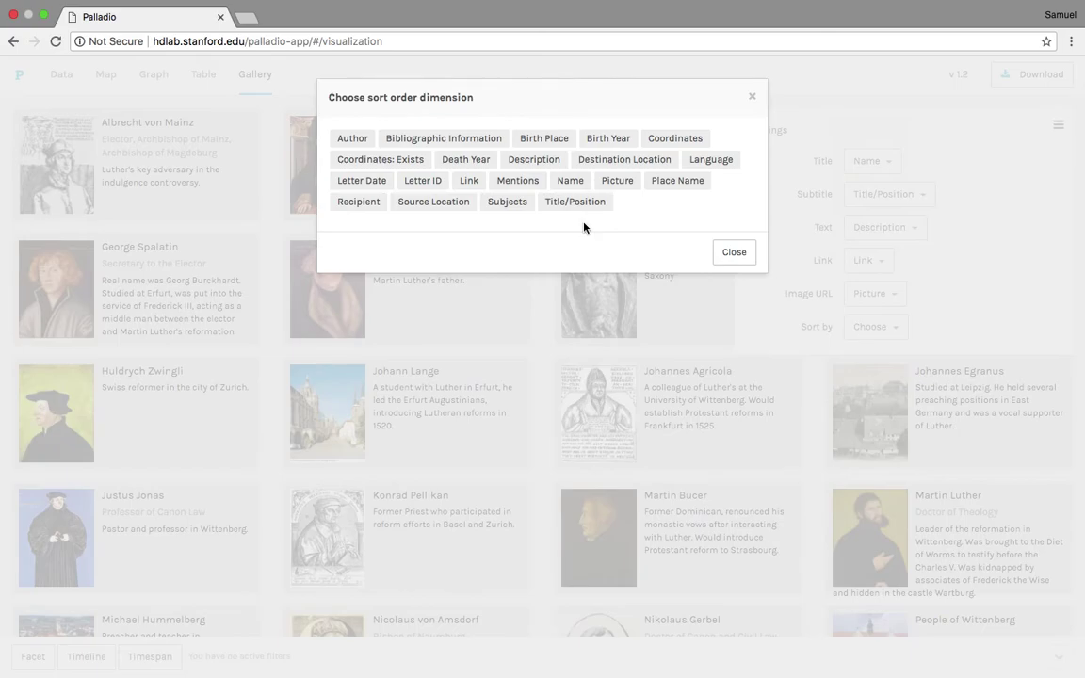
pyautogui.click(516, 185)
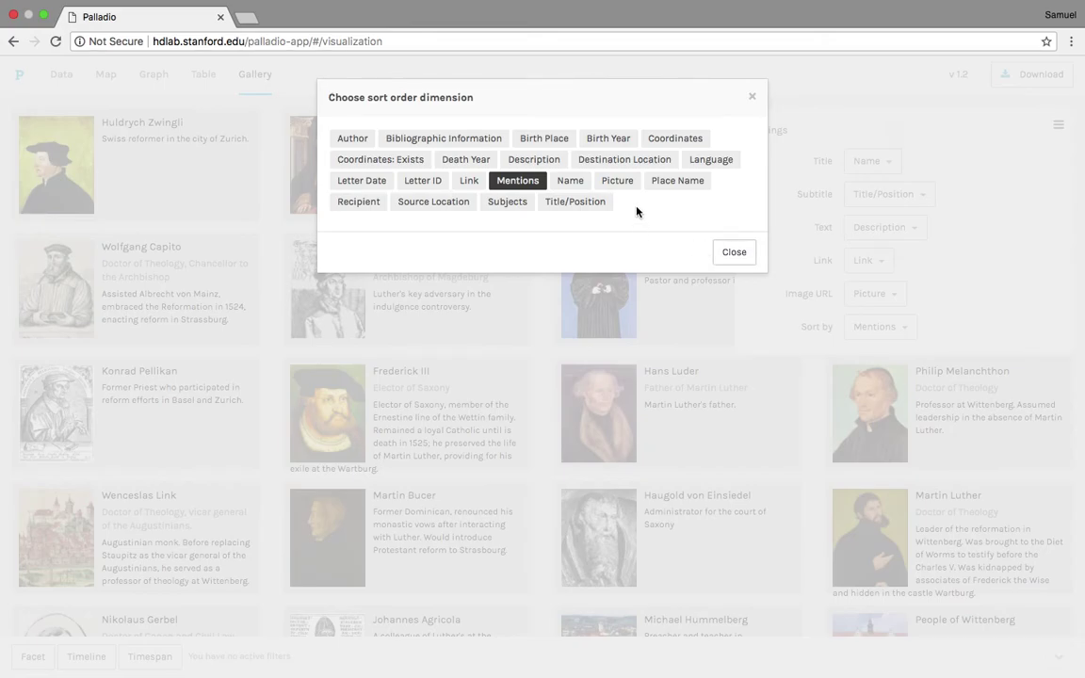
pyautogui.click(598, 139)
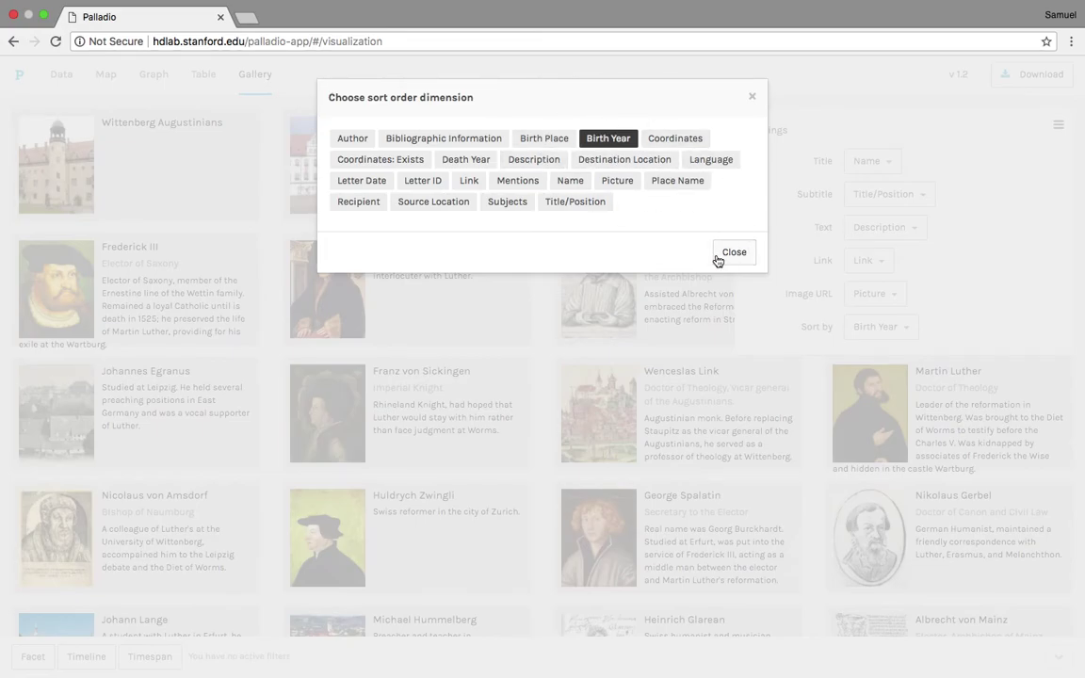
pyautogui.click(732, 254)
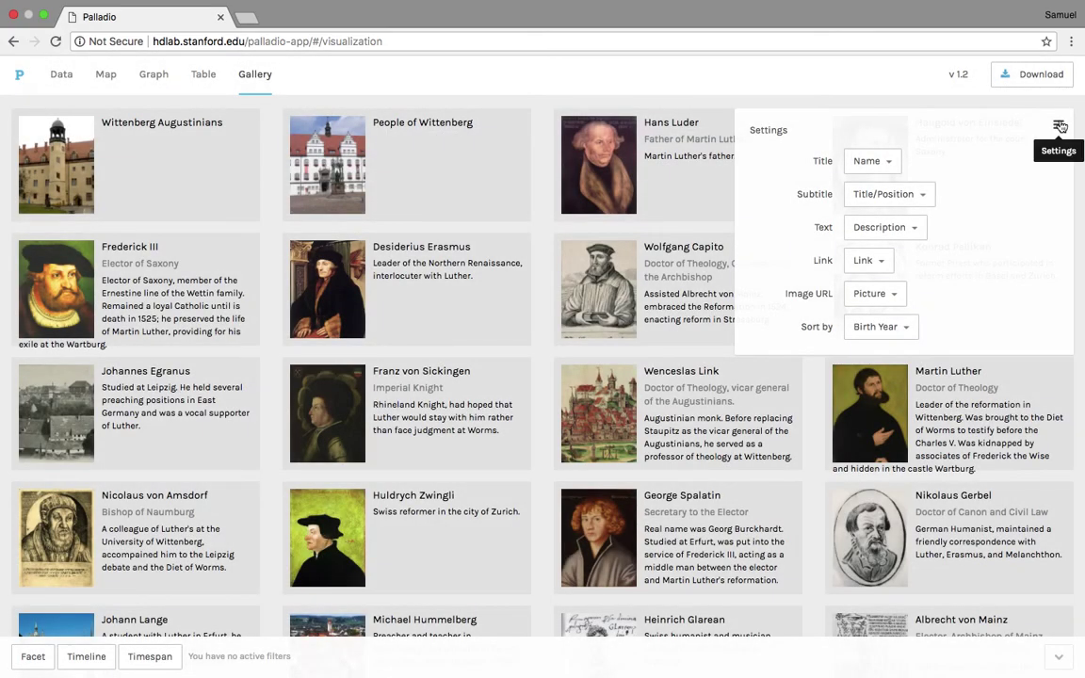
pyautogui.click(1059, 126)
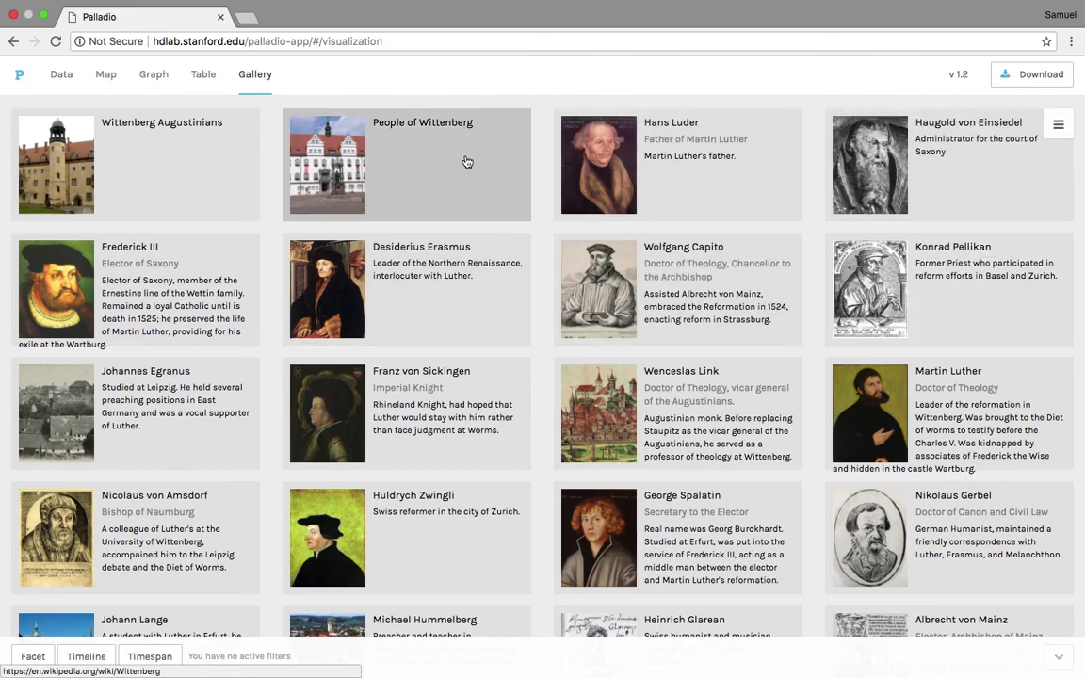
# - Return to the gallery, open Nicolaus von Amsdorf's Wikipedia article from his card, then close that tab
pyautogui.scroll(-3, 467, 162)
pyautogui.scroll(2, 492, 283)
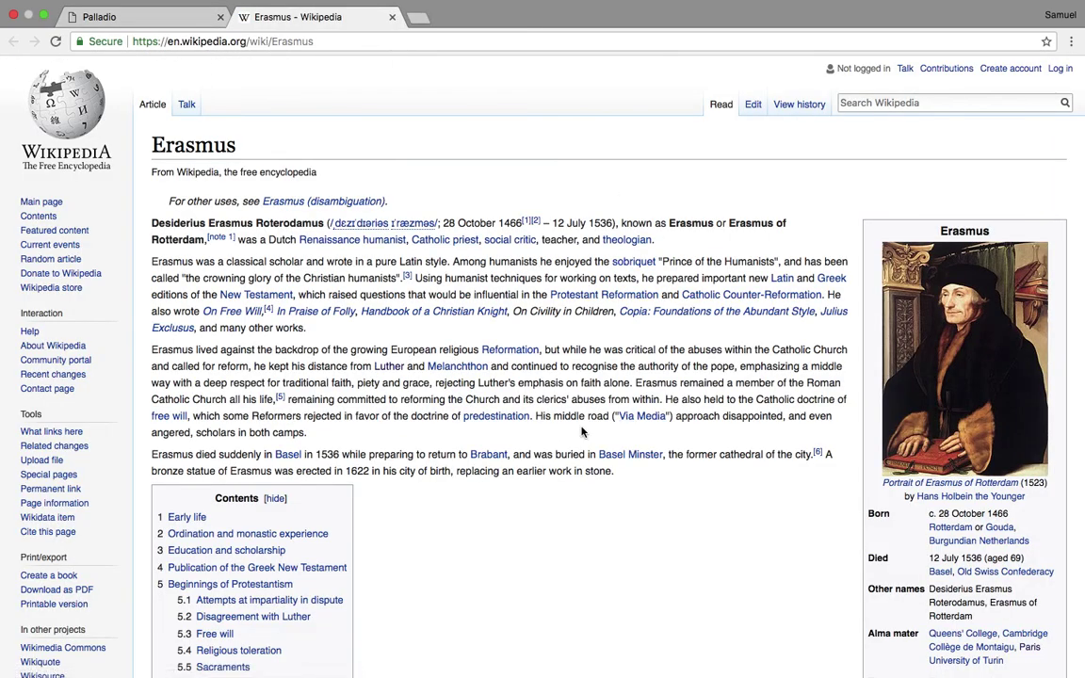
pyautogui.click(193, 16)
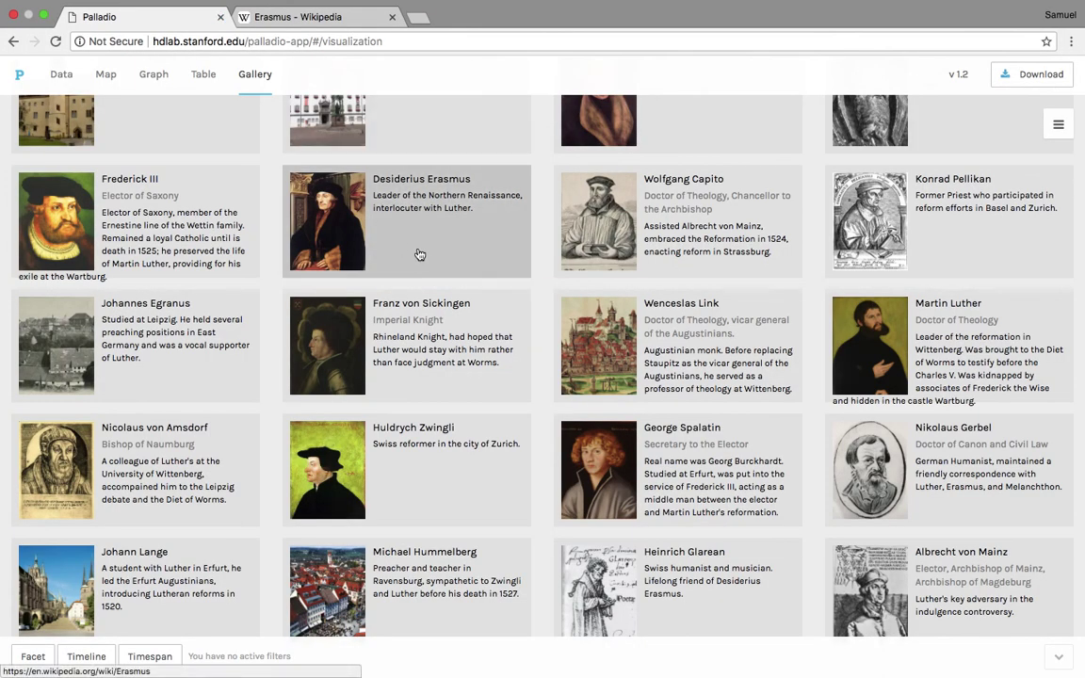
pyautogui.scroll(-1, 420, 255)
pyautogui.scroll(2, 420, 252)
pyautogui.scroll(1, 421, 256)
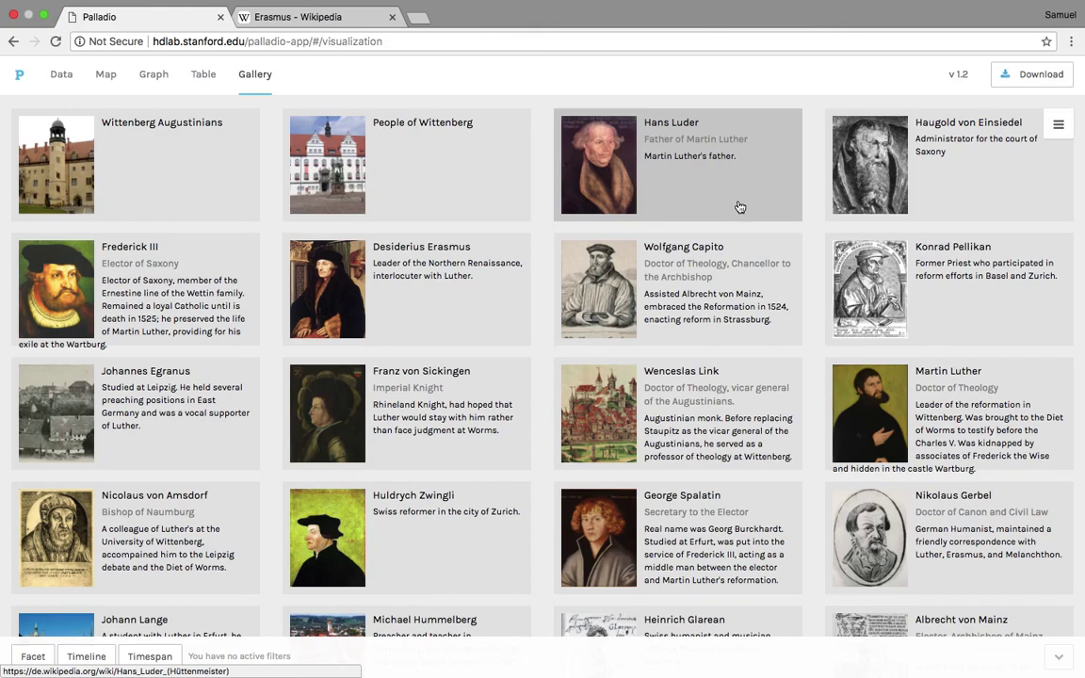
pyautogui.click(195, 548)
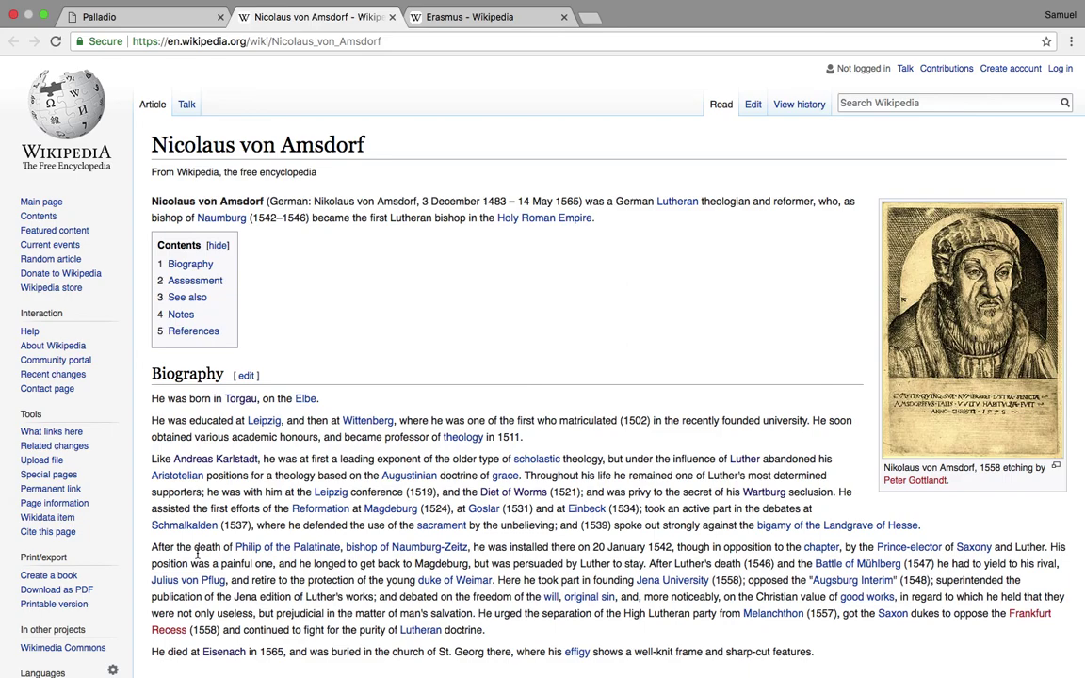
pyautogui.click(391, 18)
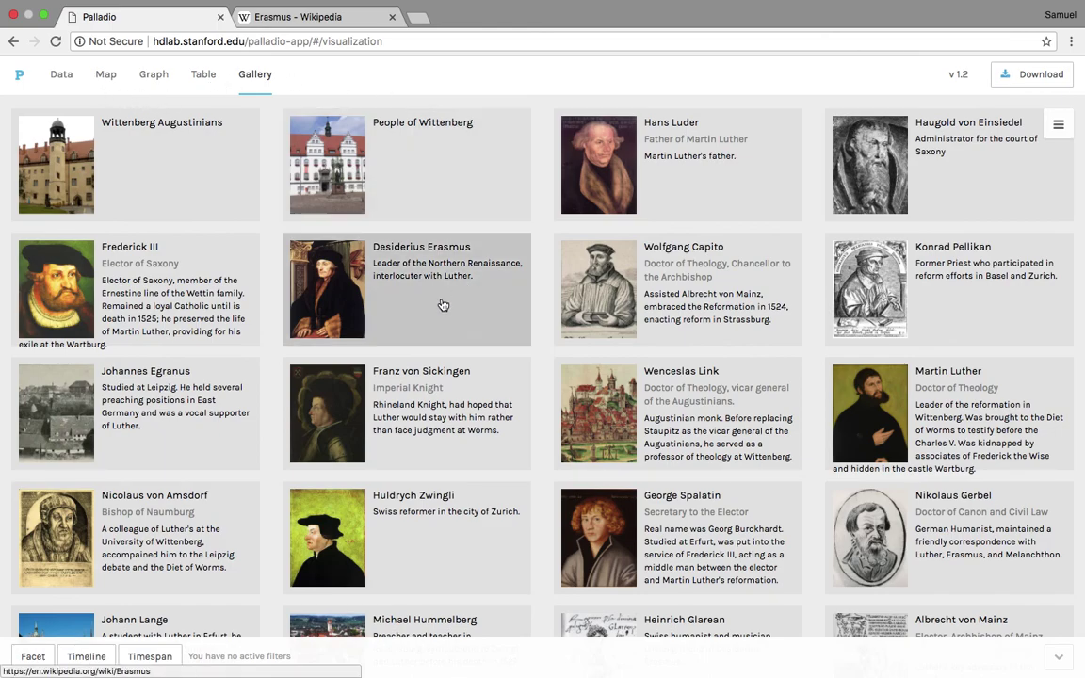
pyautogui.scroll(-3, 433, 301)
pyautogui.scroll(1, 471, 307)
pyautogui.scroll(-3, 514, 316)
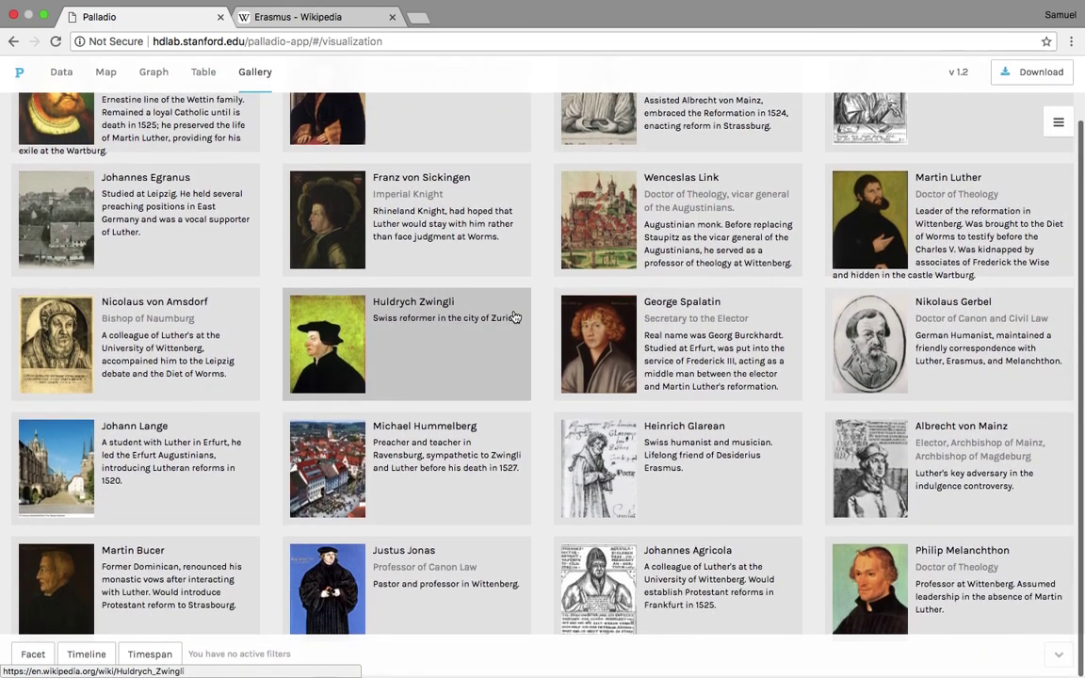
pyautogui.scroll(2, 514, 315)
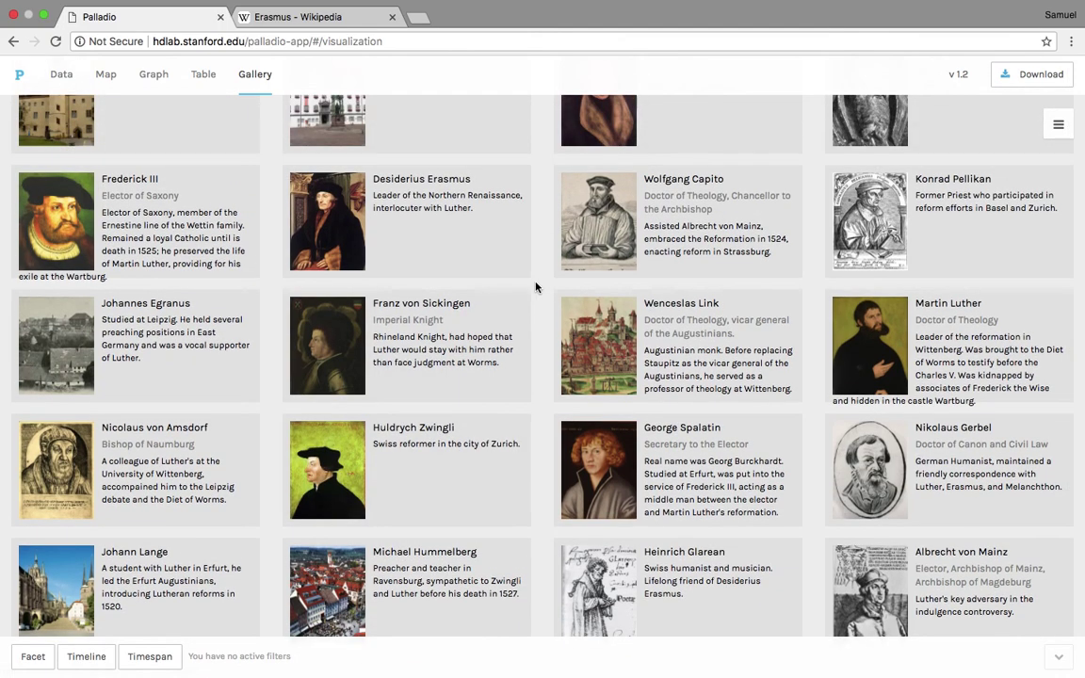
pyautogui.scroll(1, 536, 287)
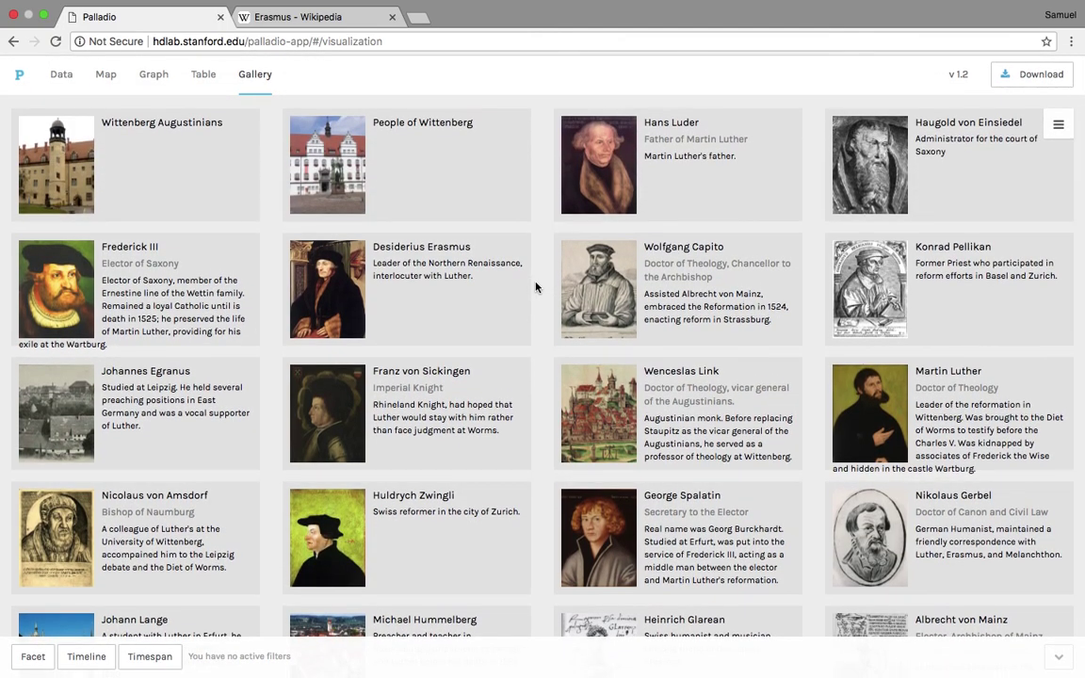